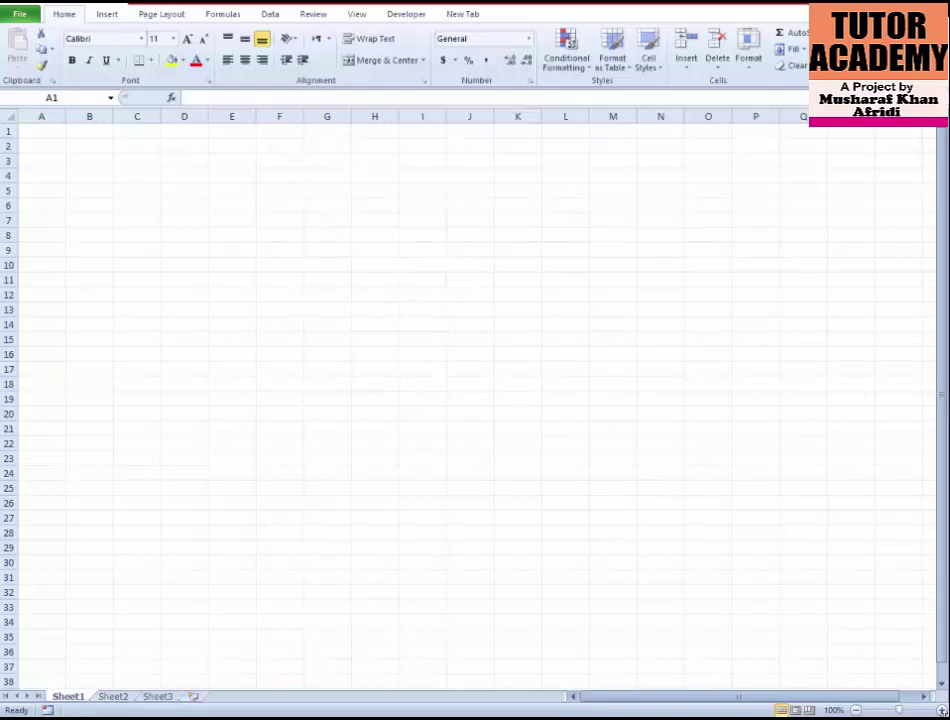
- Zoom the blank Sheet1 from 100% to 230%
scroll(475, 400, up, 4)
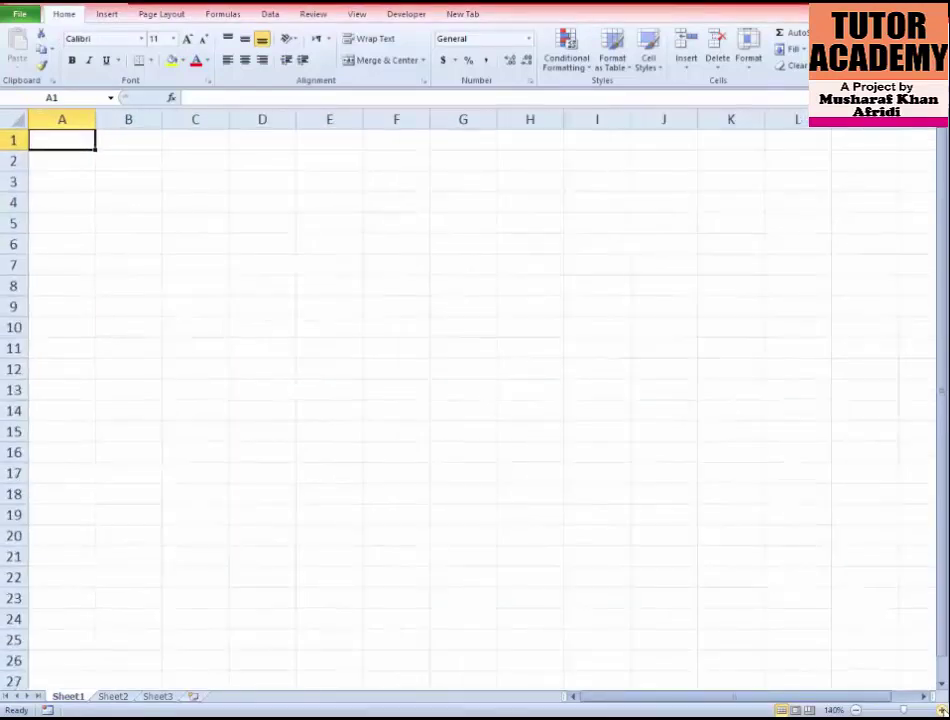
scroll(475, 400, up, 2)
scroll(475, 400, up, 2)
scroll(475, 400, up, 2)
scroll(475, 400, up, 1)
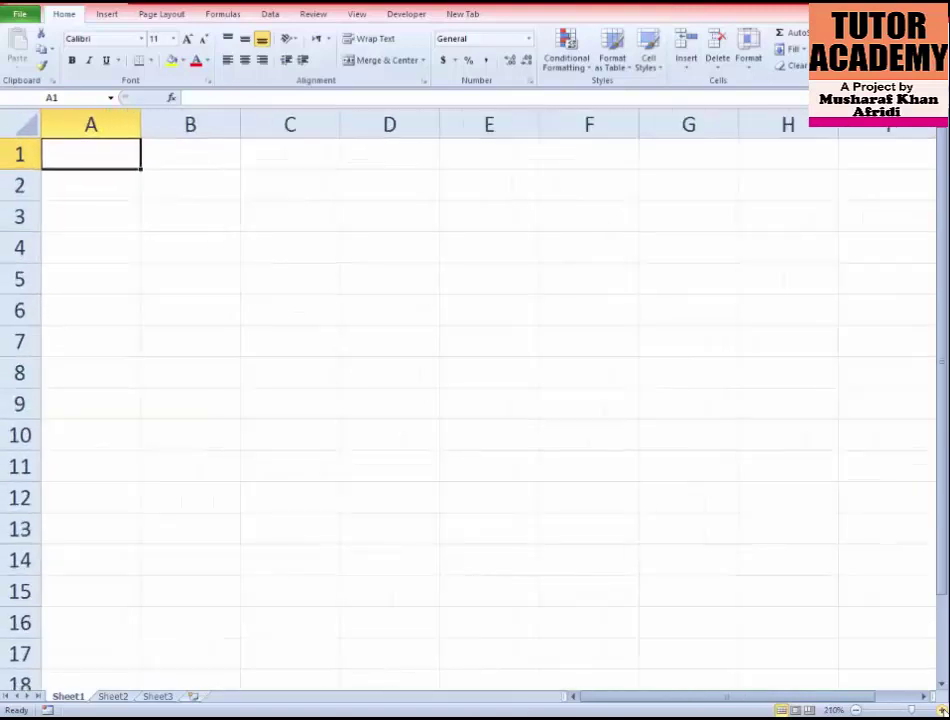
scroll(475, 400, up, 1)
scroll(475, 400, up, 1)
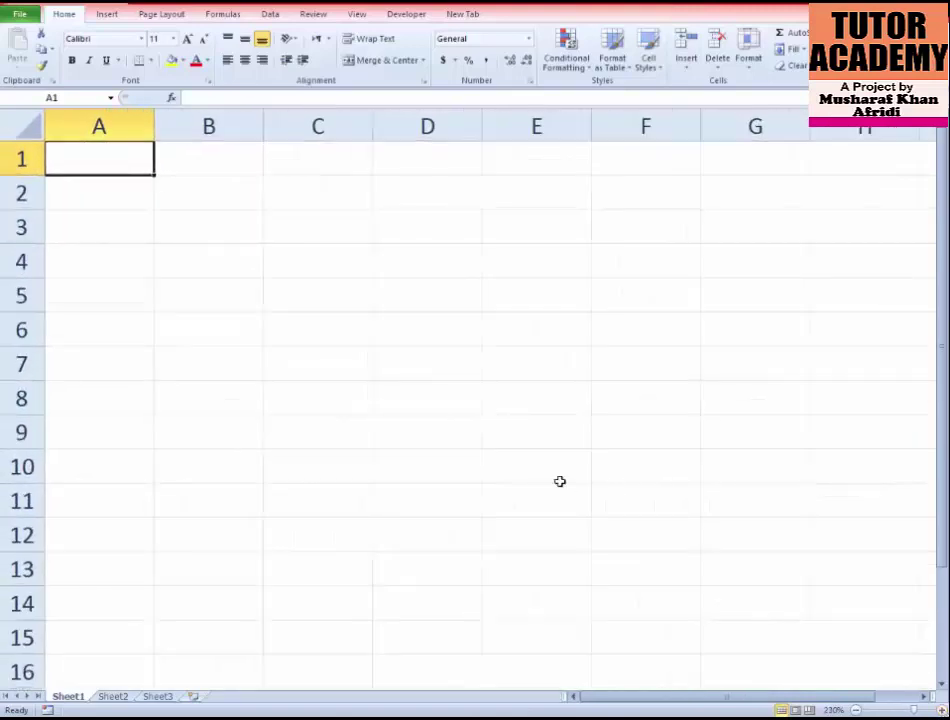
- Enter the scores 45, 35 and 55 into A2, B2 and C2
click(126, 202)
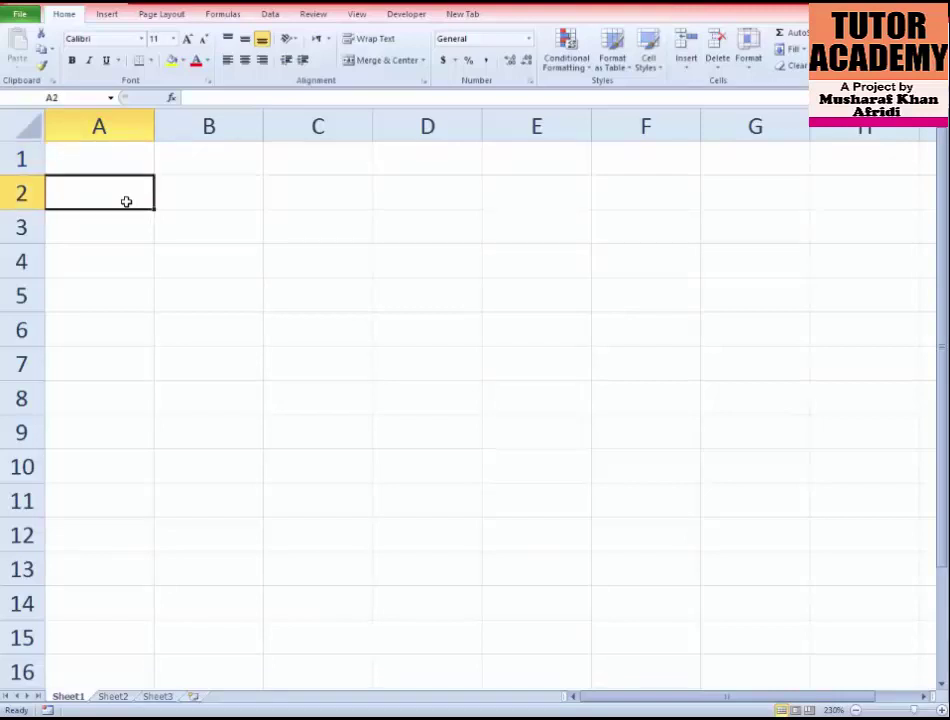
text(45)
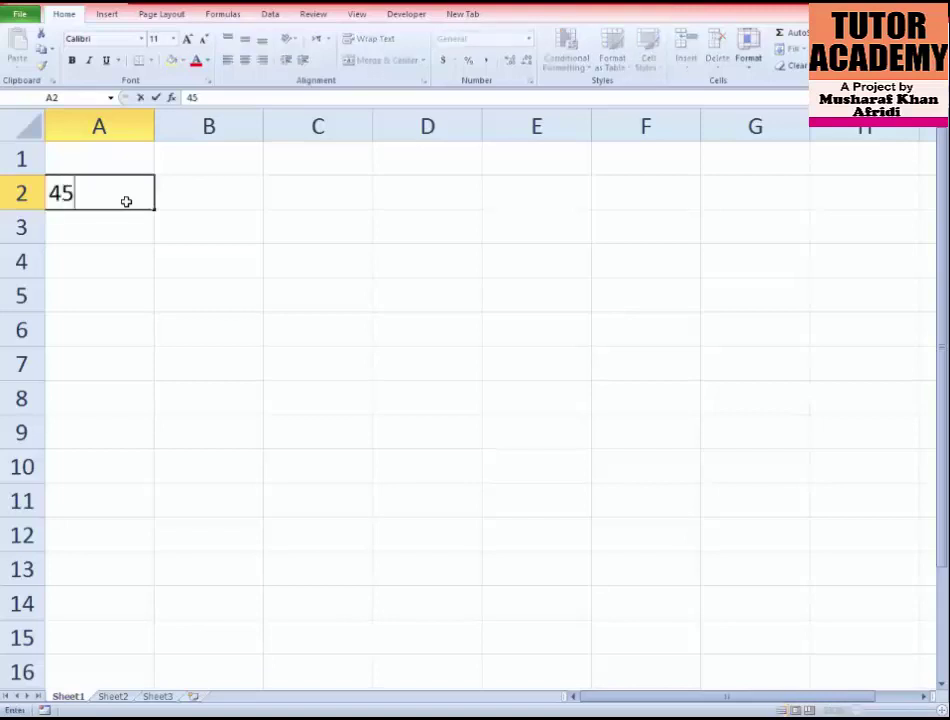
key(Tab)
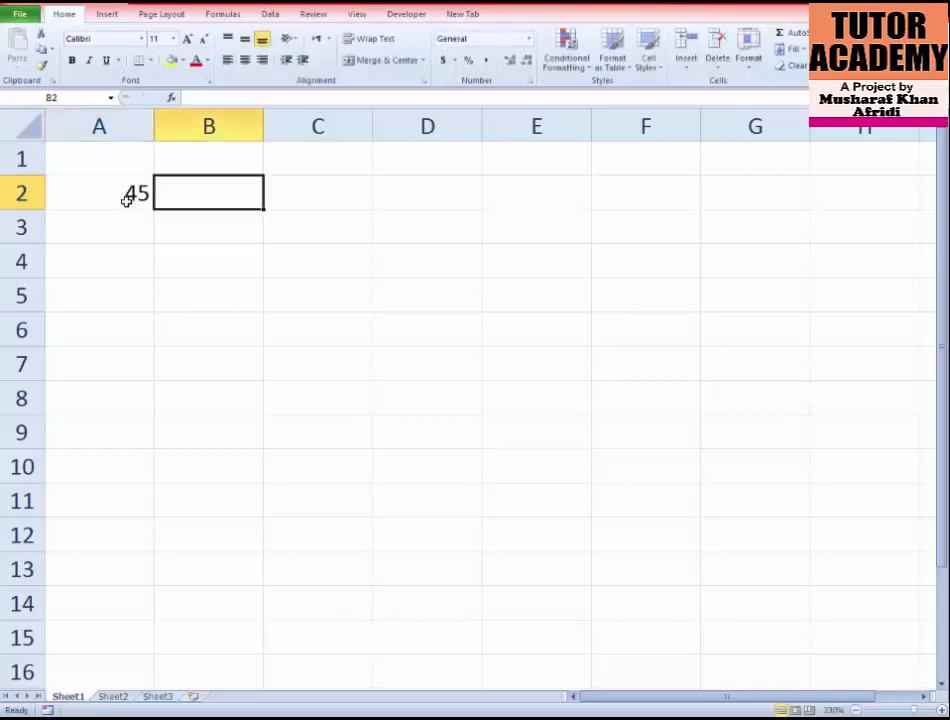
text(35)
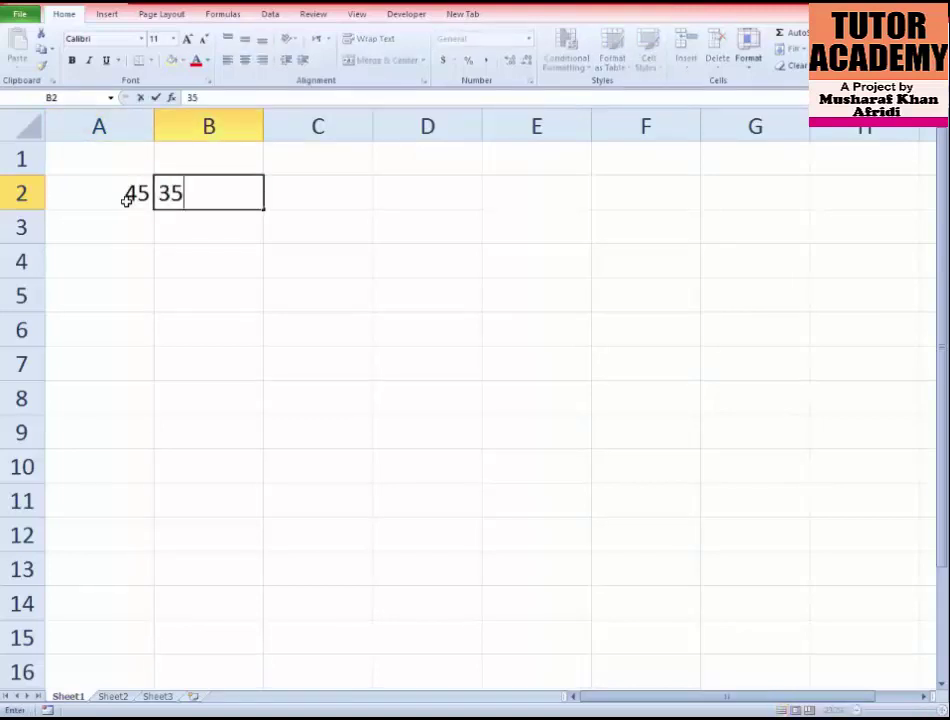
key(Tab)
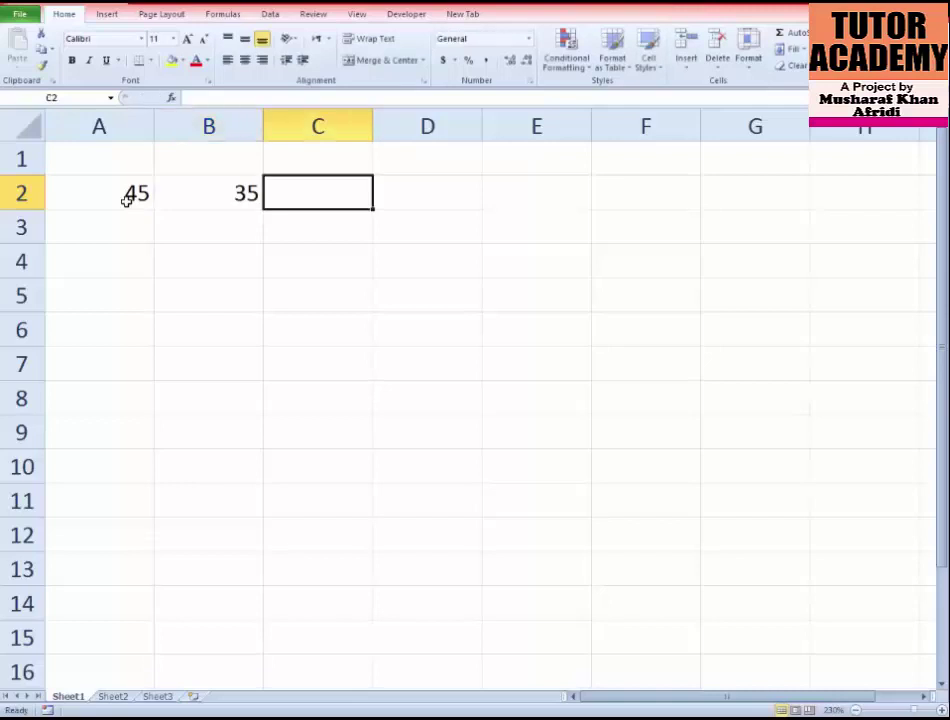
text(55)
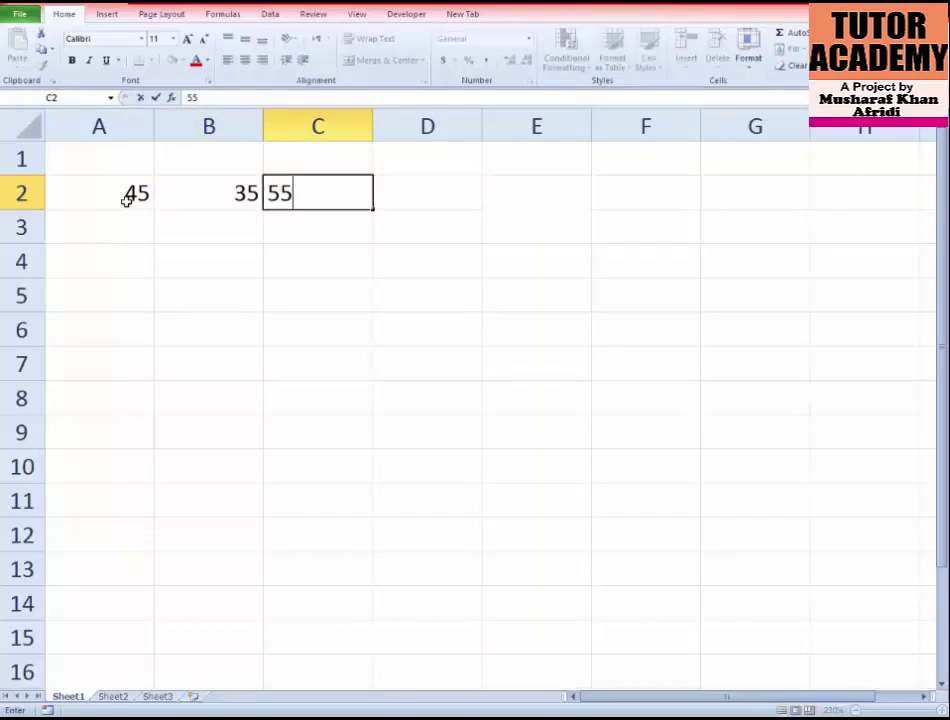
key(Tab)
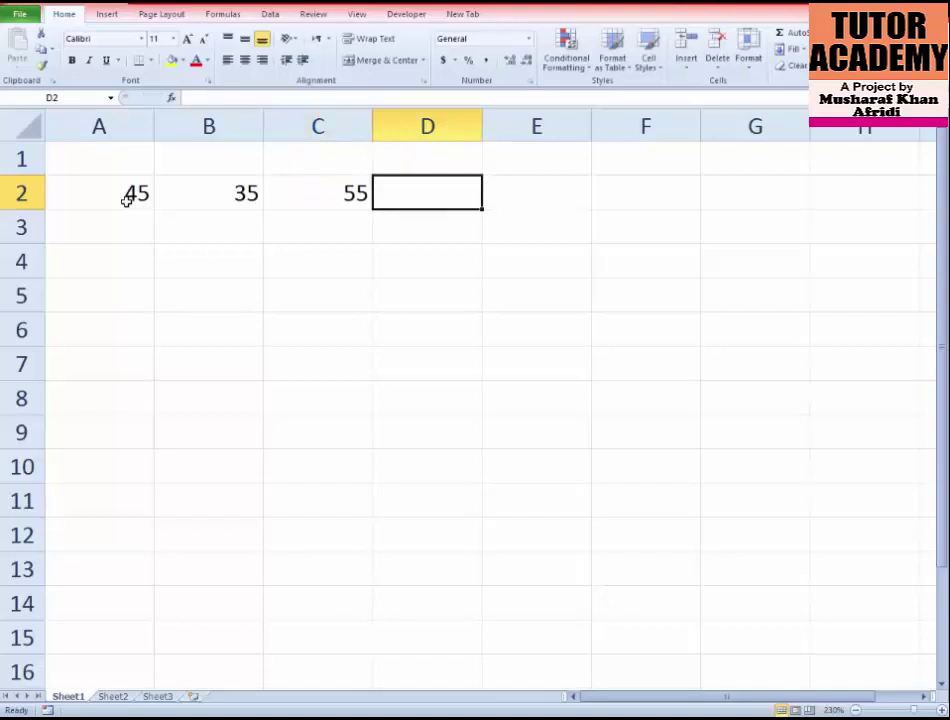
click(191, 97)
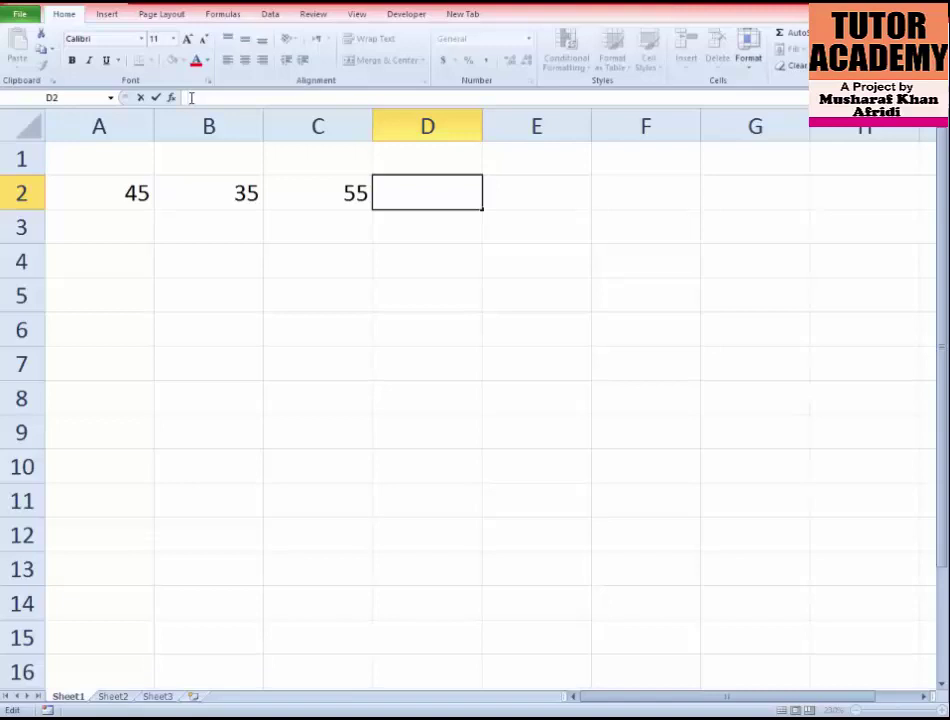
- Insert =SUM(A2:C2) in D2 so the row total reads 135
click(173, 97)
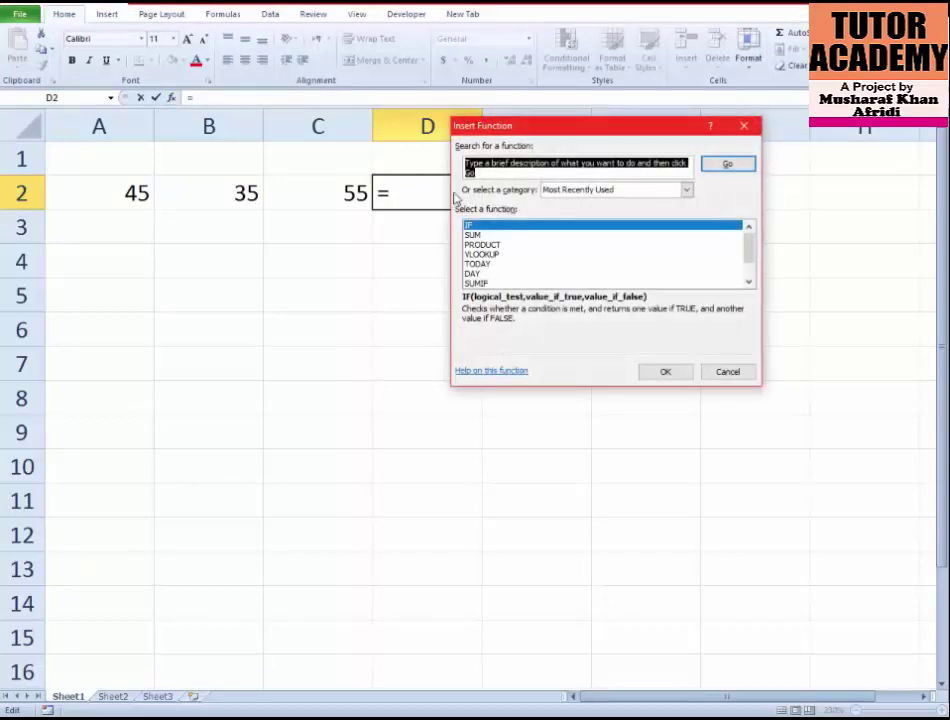
click(478, 236)
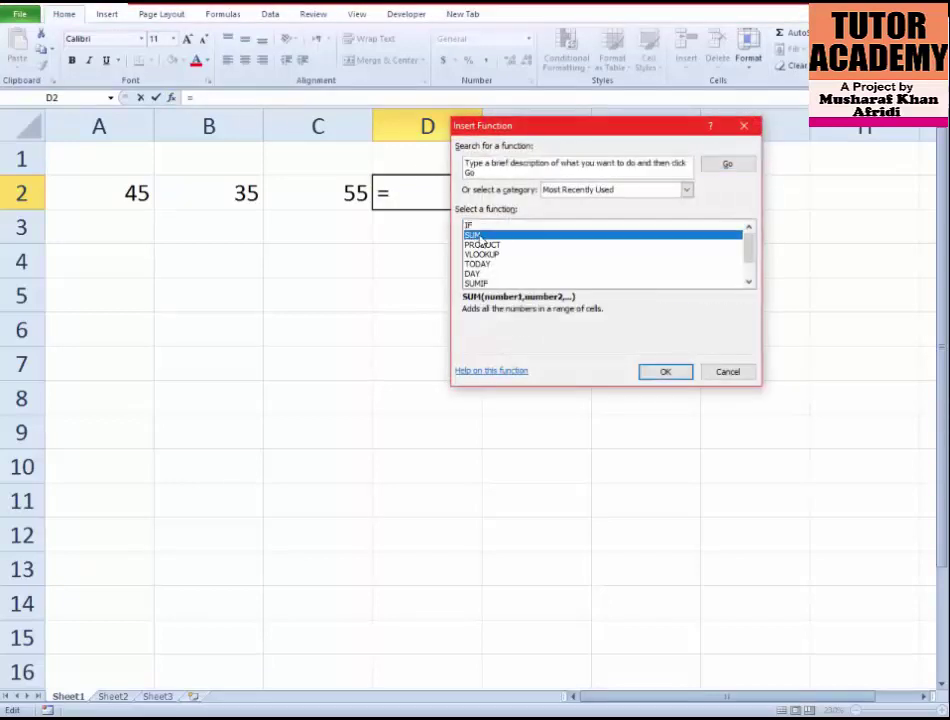
click(668, 374)
drag(318, 193, 130, 193)
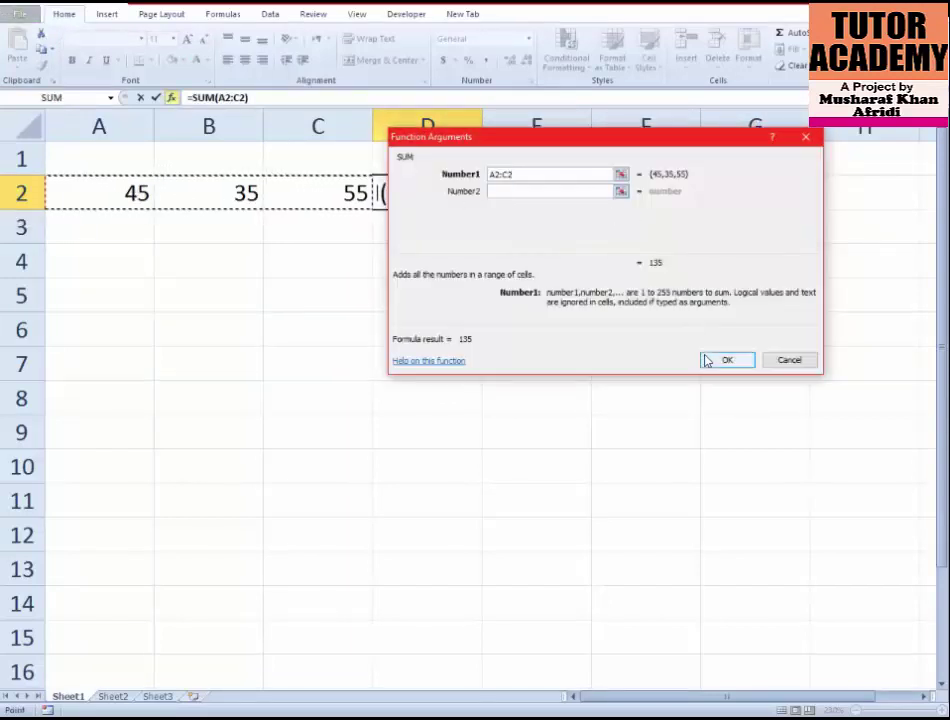
click(712, 360)
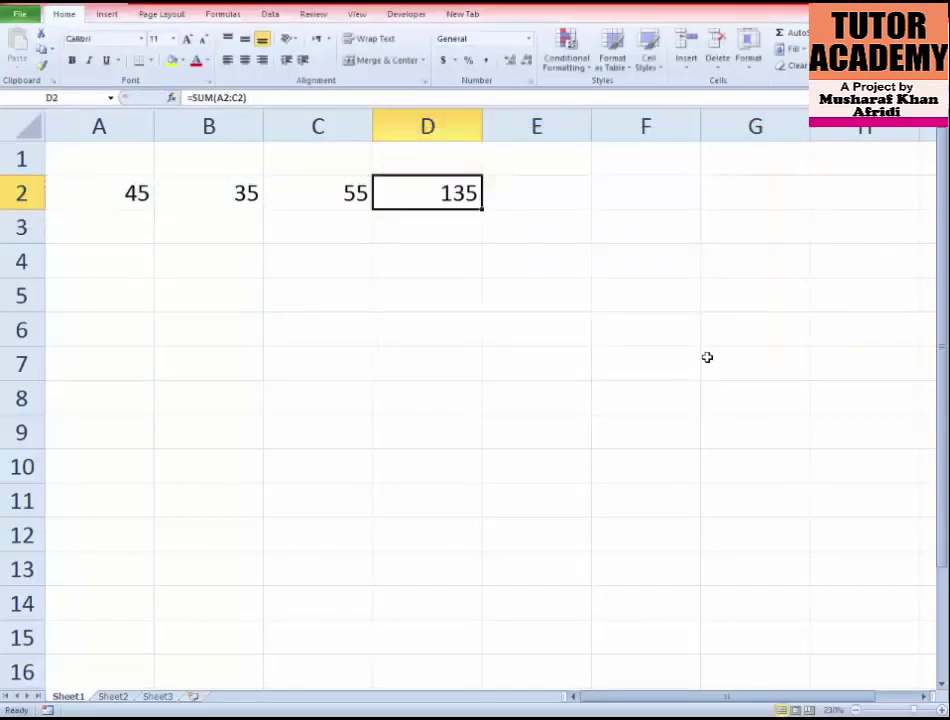
click(120, 160)
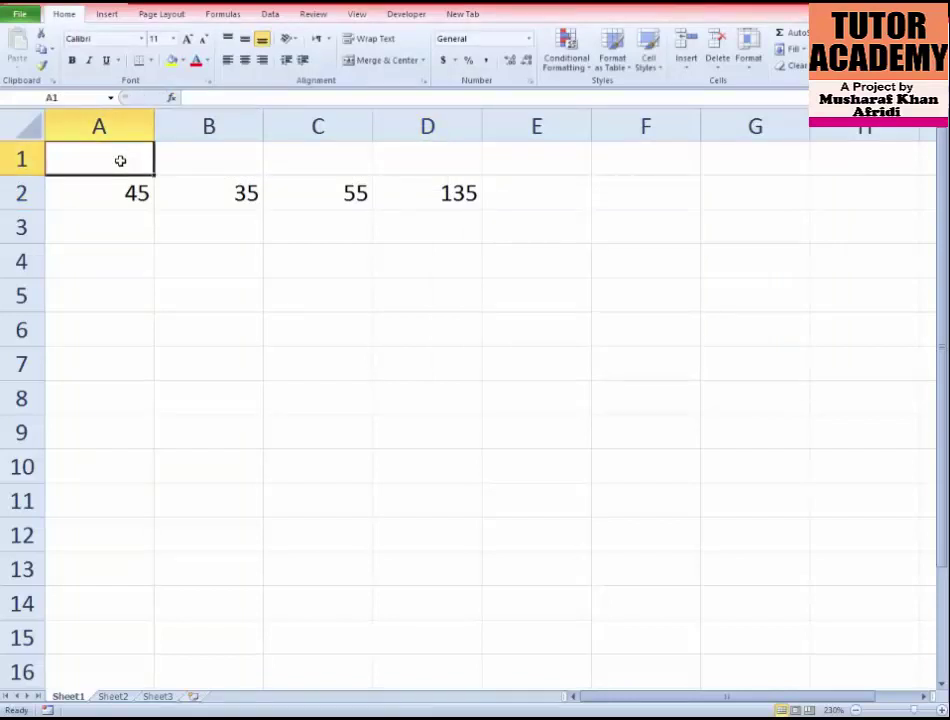
- Type the headings A, B, C and OBT M into A1 through D1
text(A)
click(202, 163)
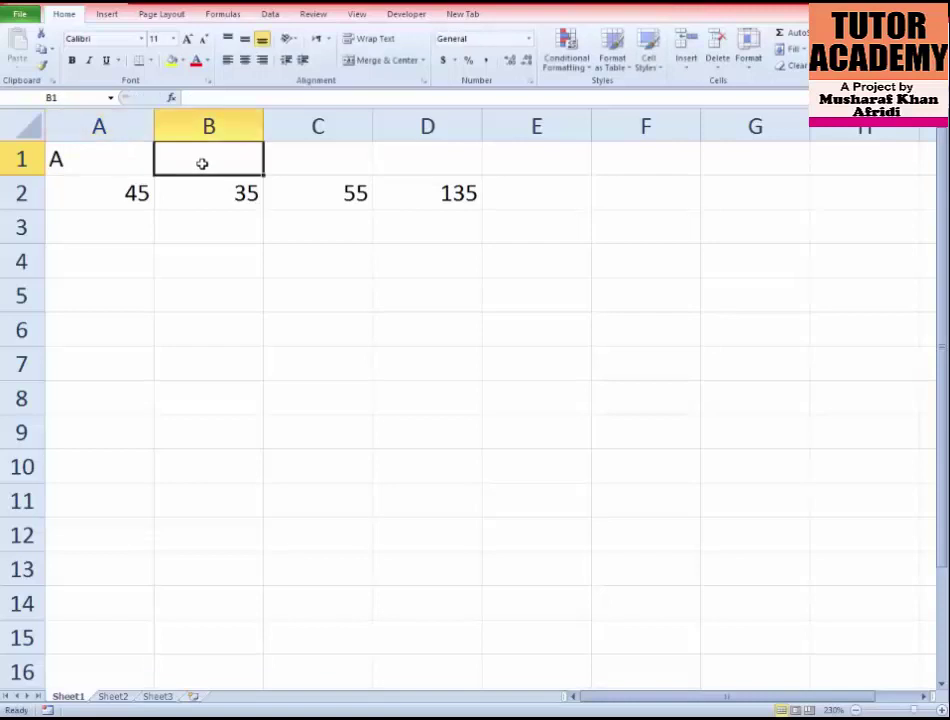
text(B)
click(294, 159)
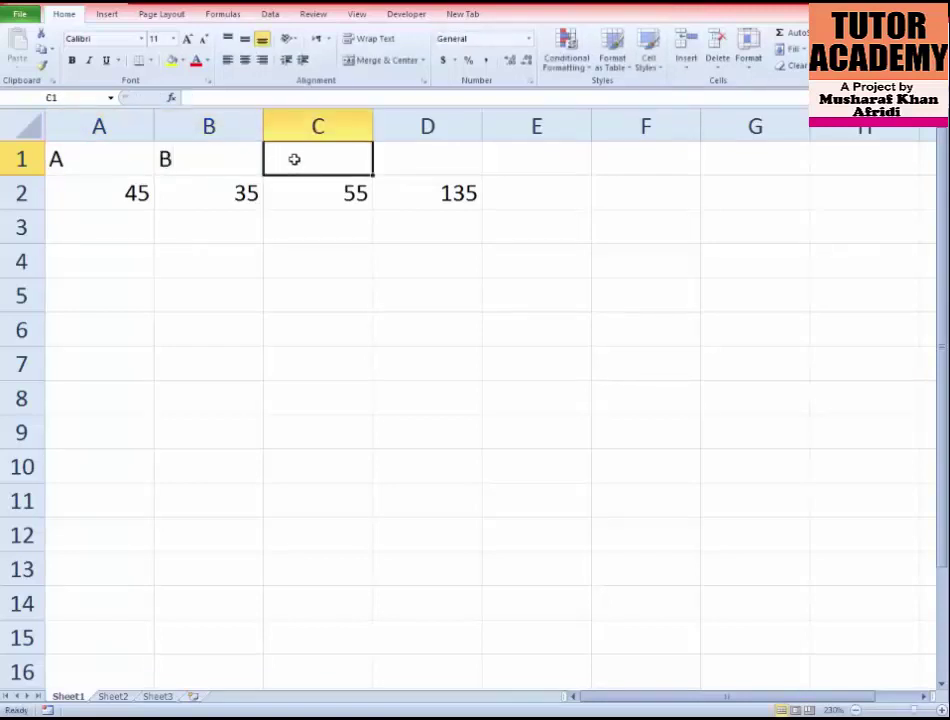
text(C)
click(452, 163)
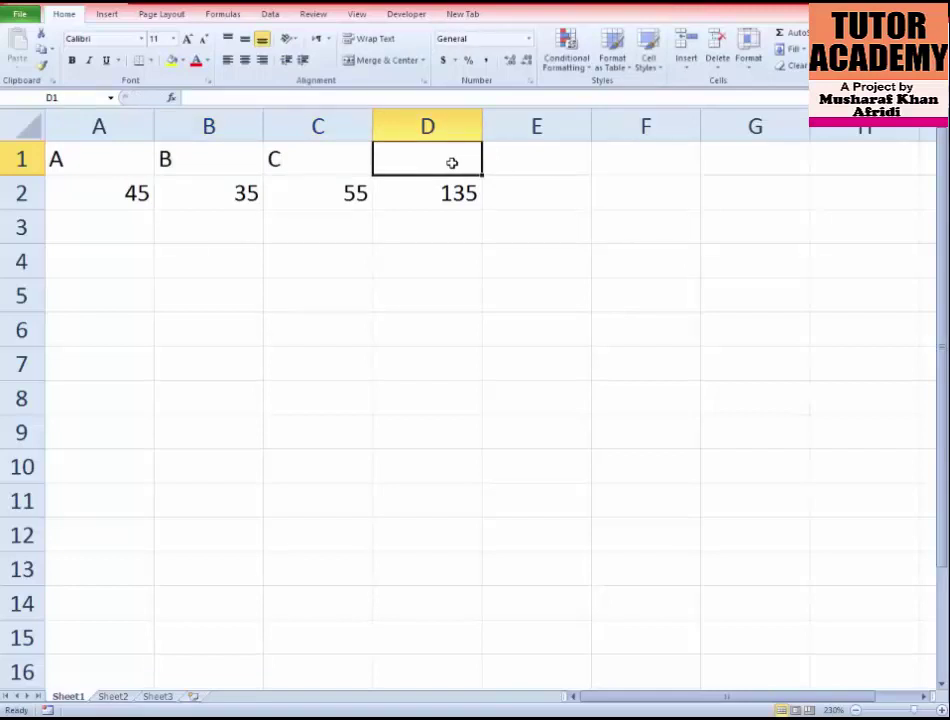
text(OBT)
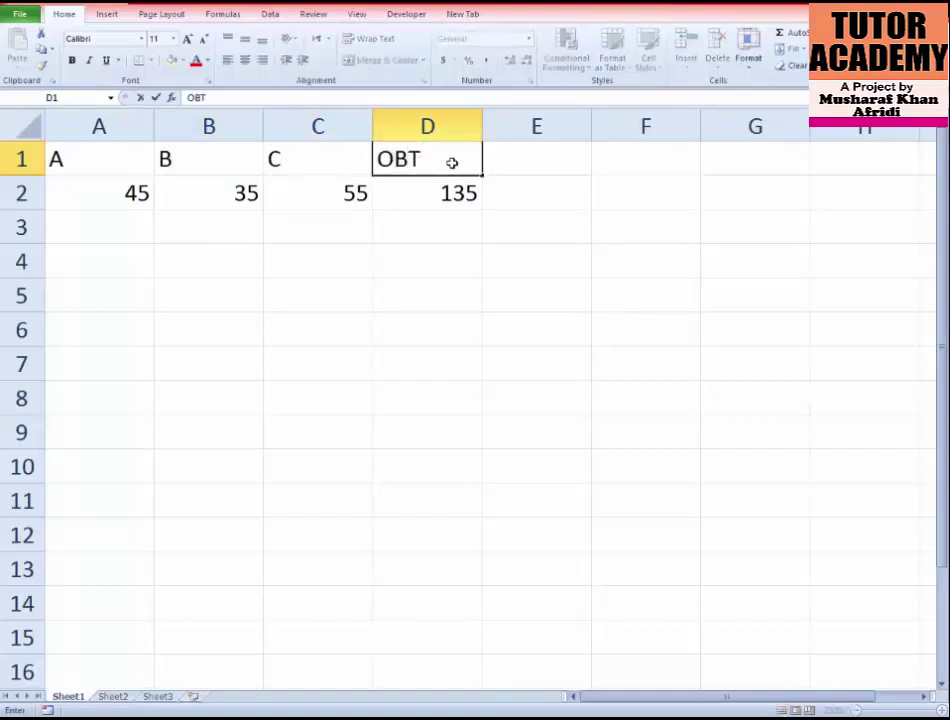
text( M)
key(Tab)
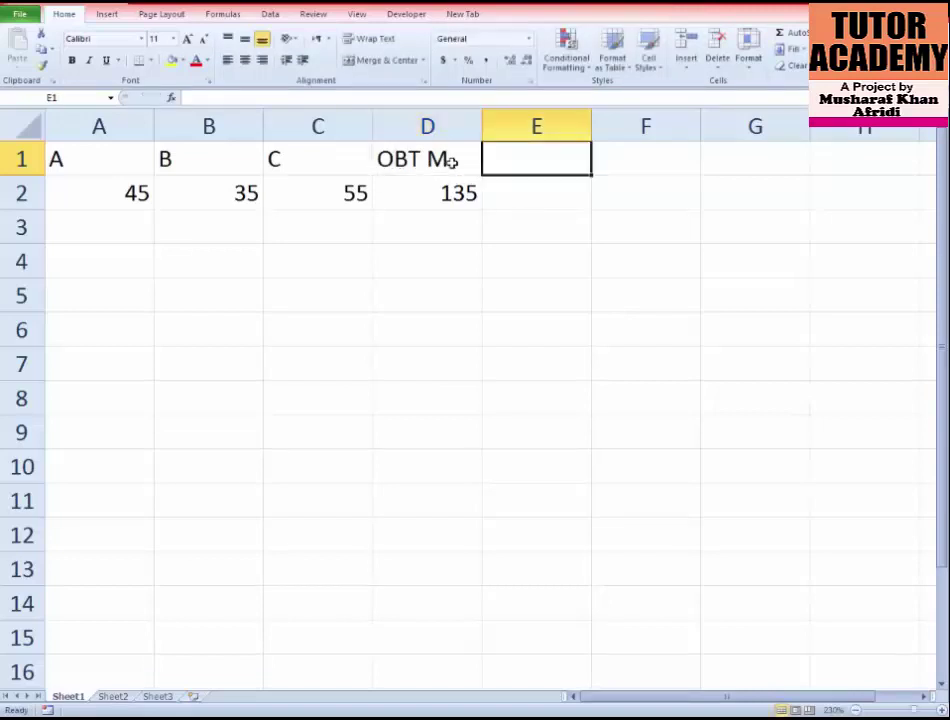
click(518, 200)
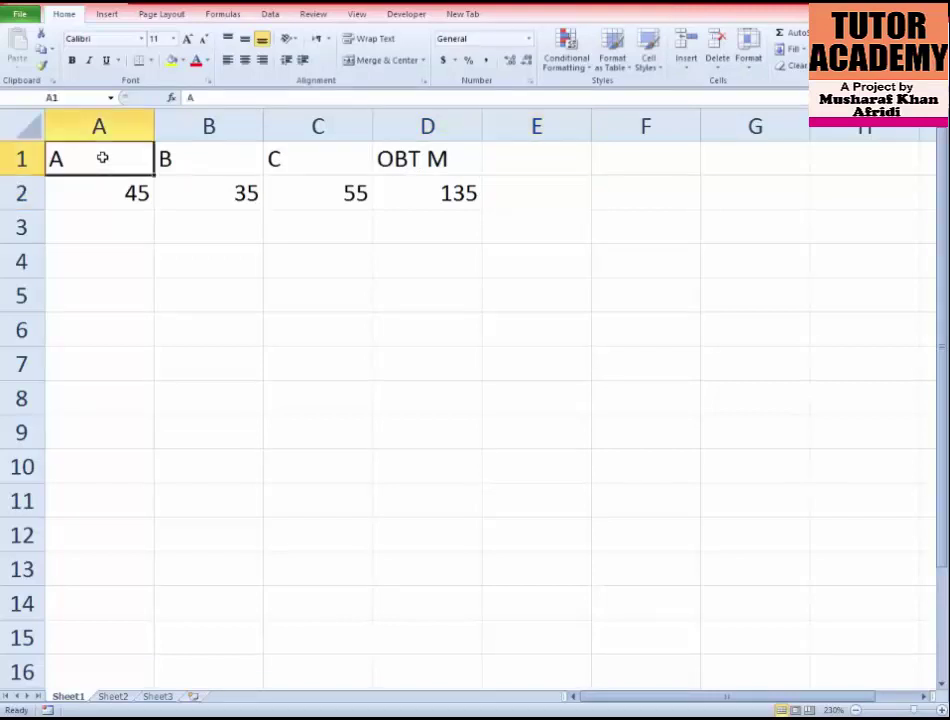
- Centre and bold the table contents in A1:D2
drag(100, 155, 430, 206)
click(244, 60)
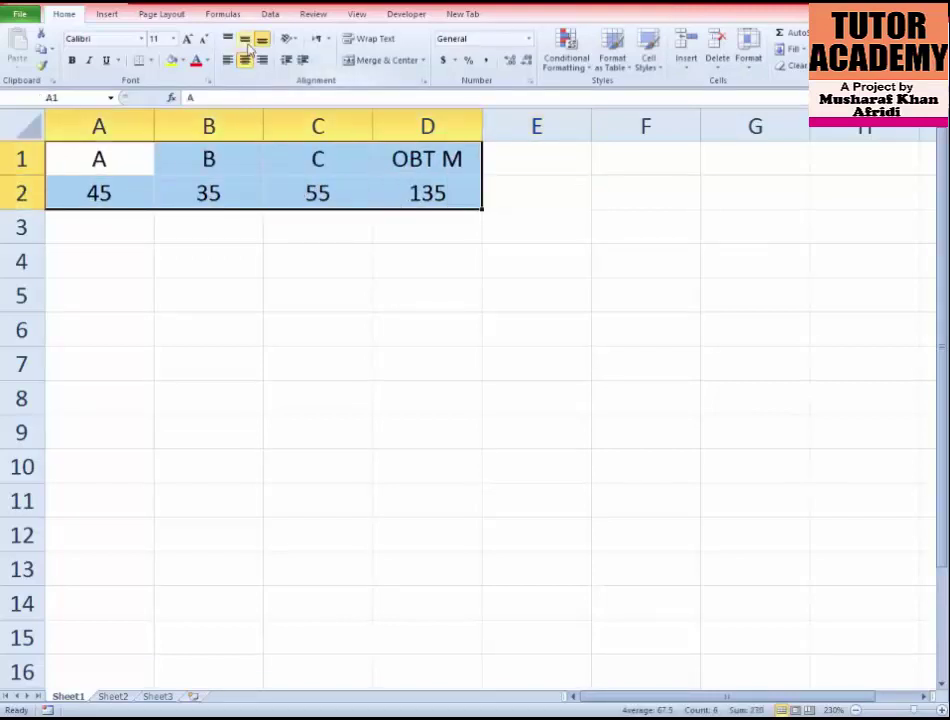
click(71, 60)
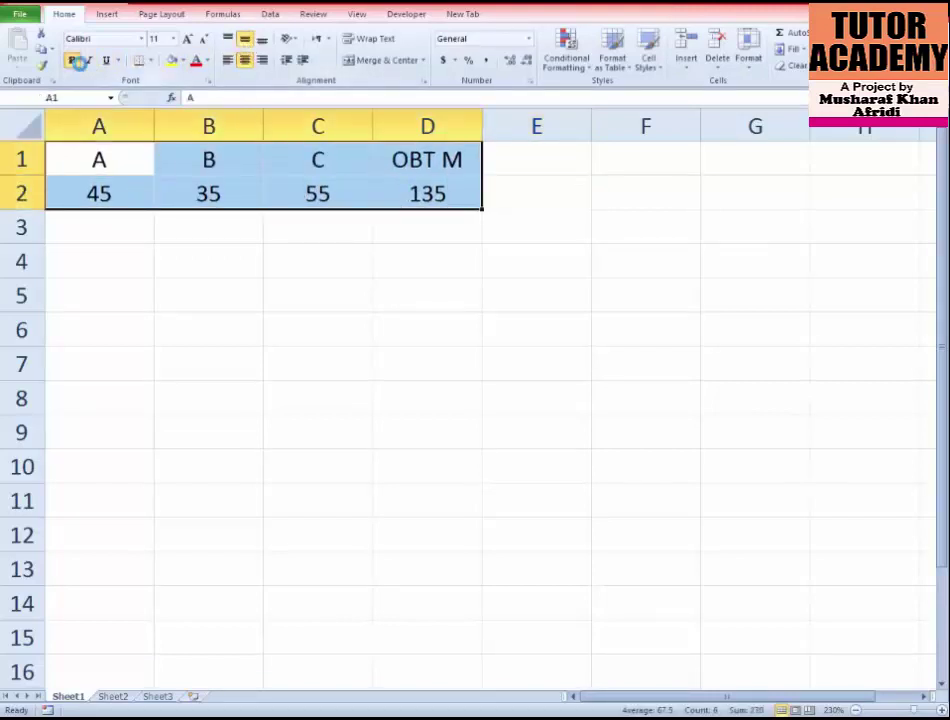
- Give the header row A1:D1 a yellow fill
drag(108, 160, 427, 159)
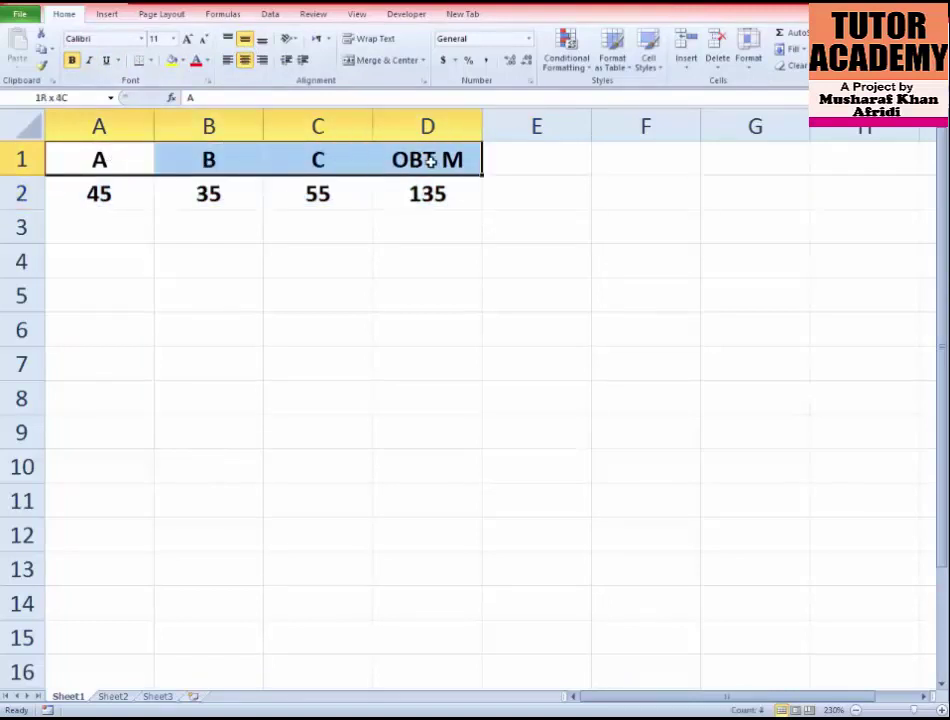
click(183, 61)
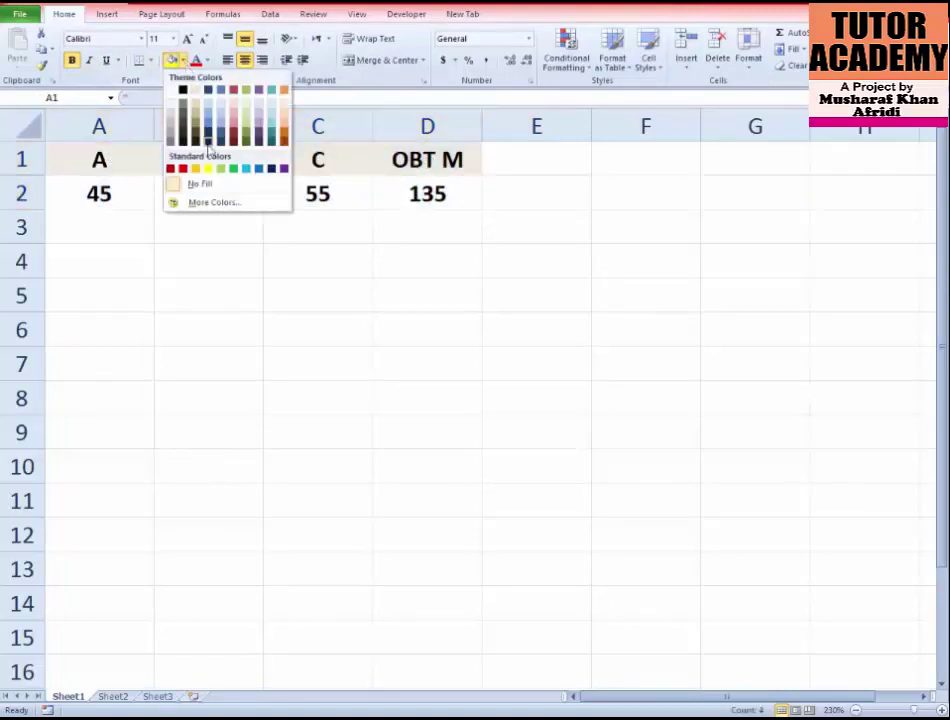
click(208, 169)
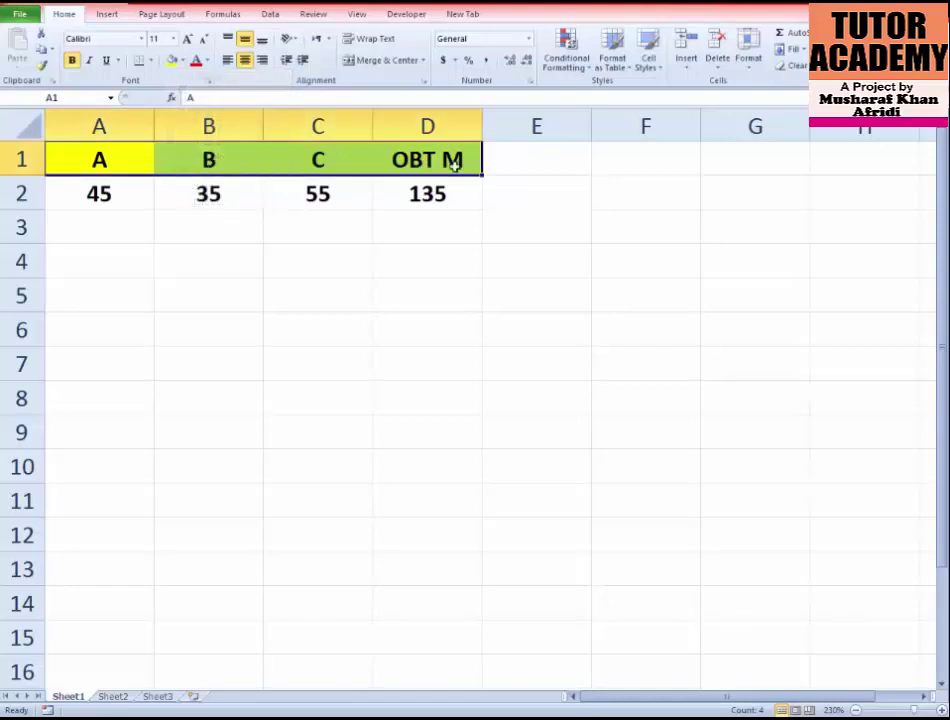
click(527, 190)
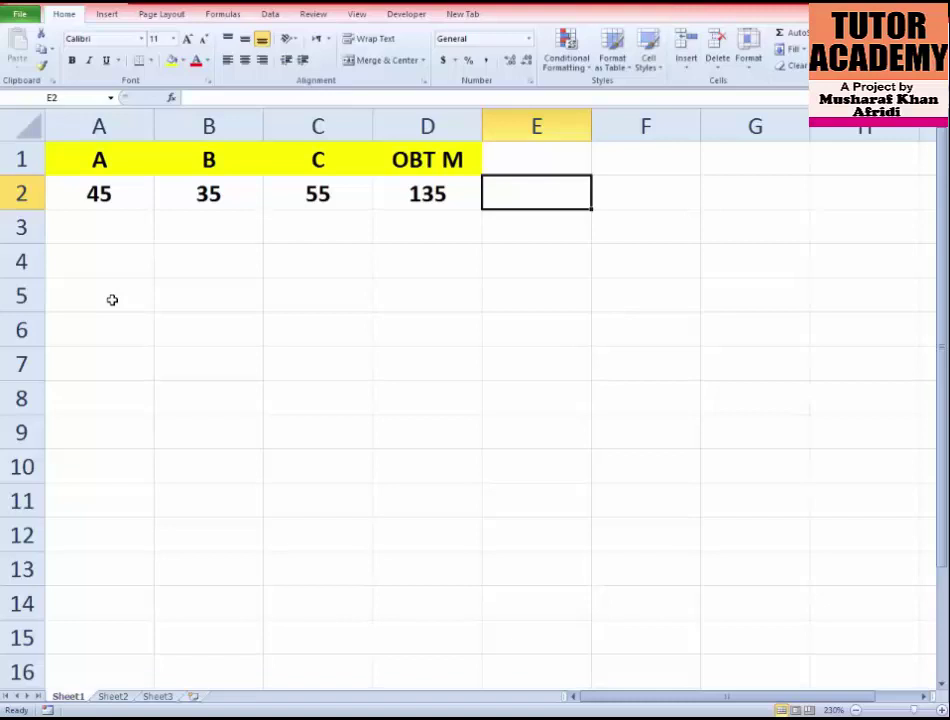
- Enter scores in A3:A12 (68, 57, 58, 65, 25, 45, 35, 24, 75, 65) and B3:B12 (85 to 52)
click(114, 228)
text(6)
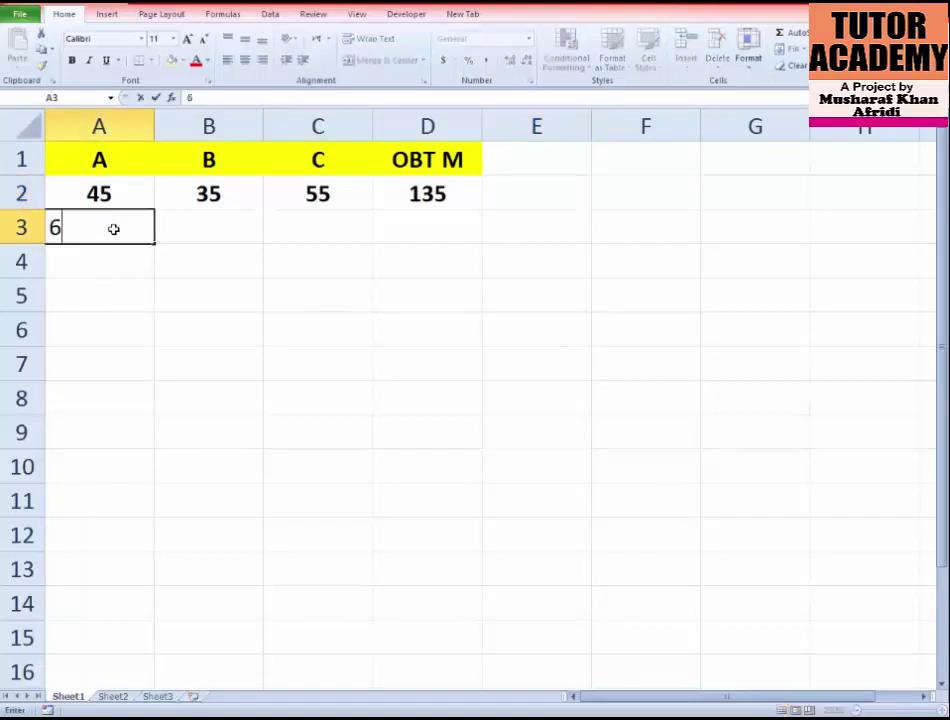
text(8 57 58 65 25 )
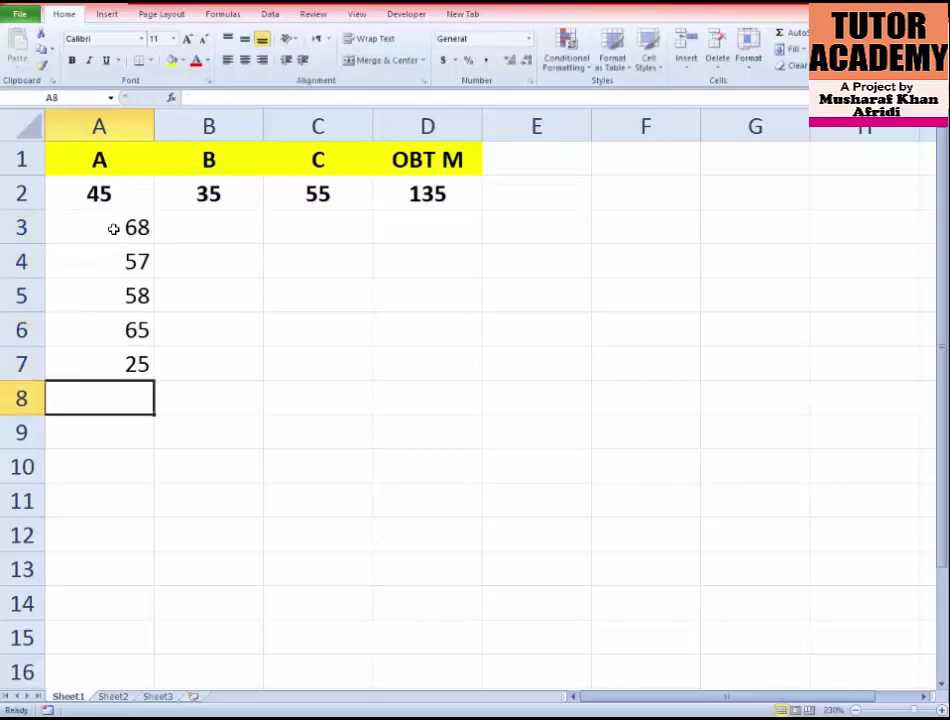
text(45 35 24 75 65)
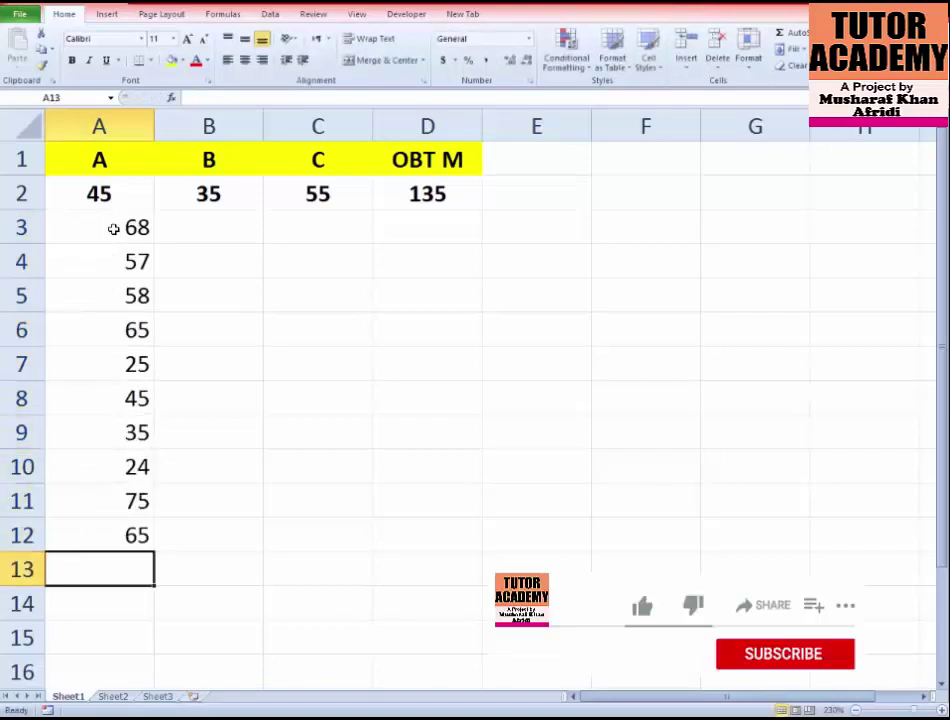
key(Up)
key(Up)
key(Up)
key(Right)
key(Up)
text(85 45 65 25 35 )
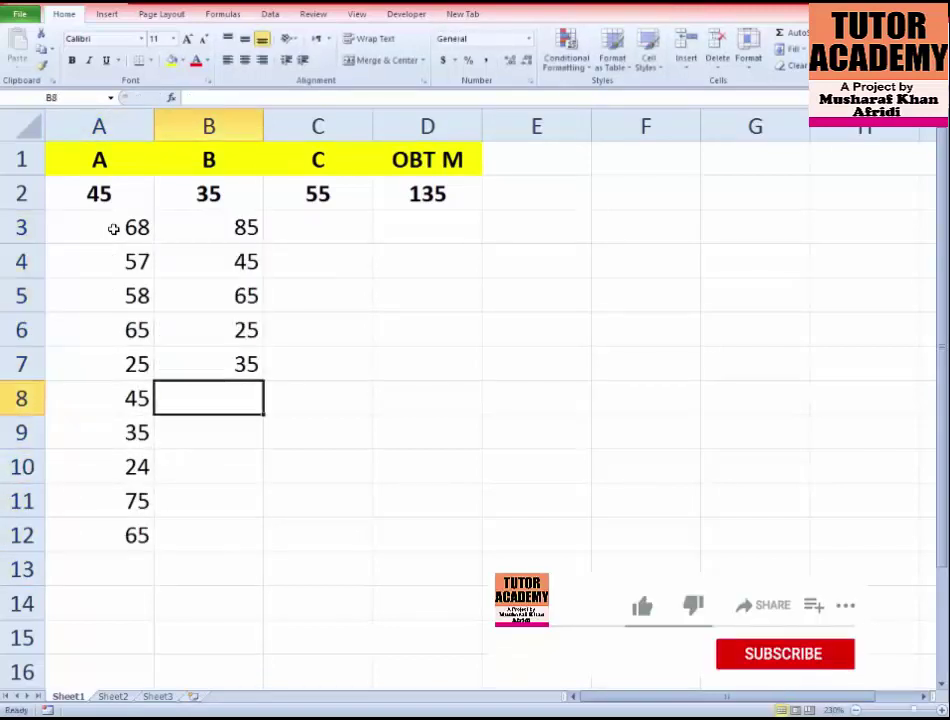
text(15 75 45 54 52)
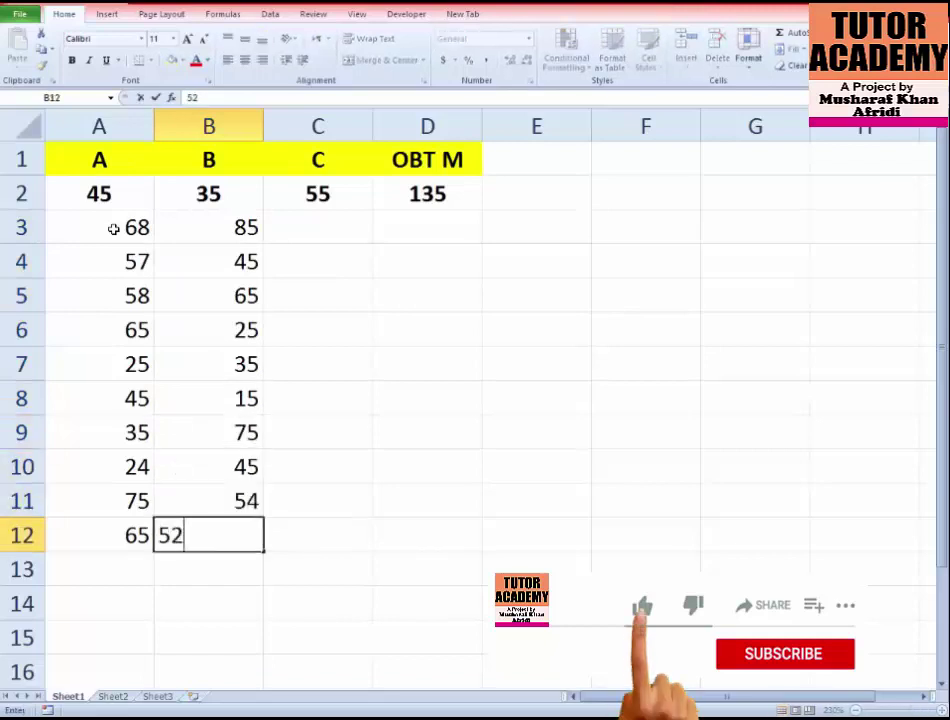
key(Up)
- Enter the C3:C12 scores 45, 85, 65, 59, 58, 25, 33, 48, 52 and 71
key(Right)
key(ctrl+Up)
key(Down)
text(45 )
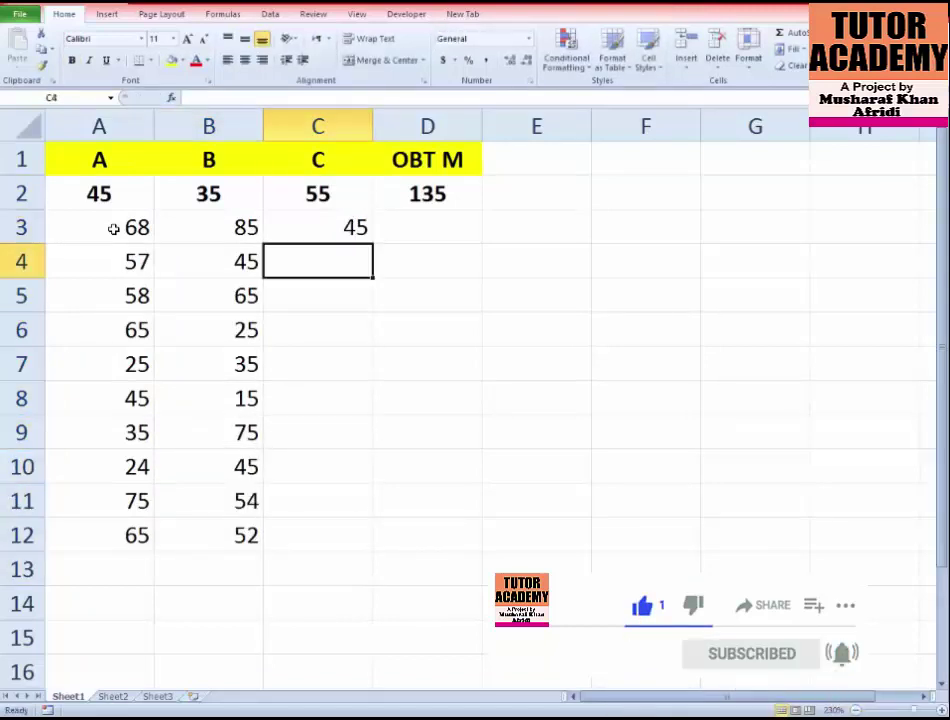
text(85 65 59 58 25 33 )
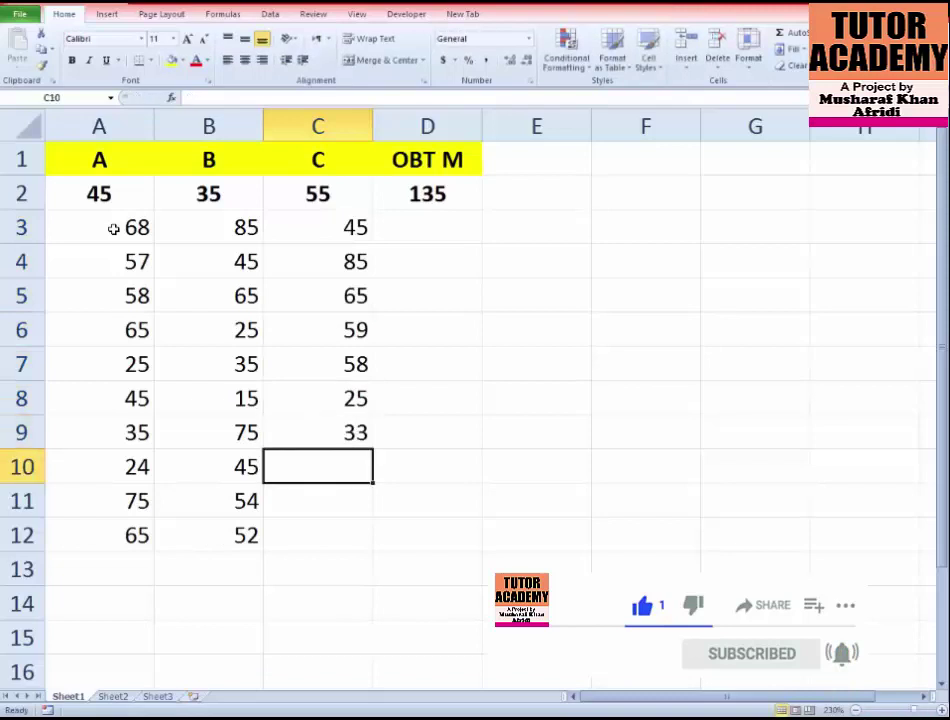
text(48 52)
key(Return)
text(71)
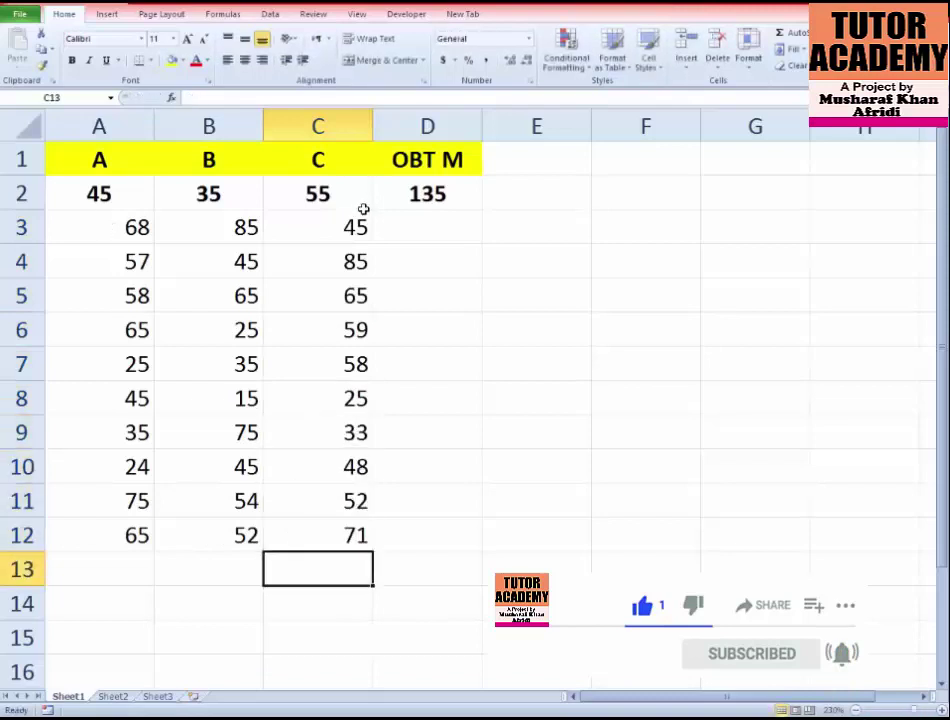
- Copy D2's SUM formula down to D12 to total rows 3–12
drag(100, 194, 310, 527)
click(427, 194)
drag(481, 210, 488, 552)
click(427, 228)
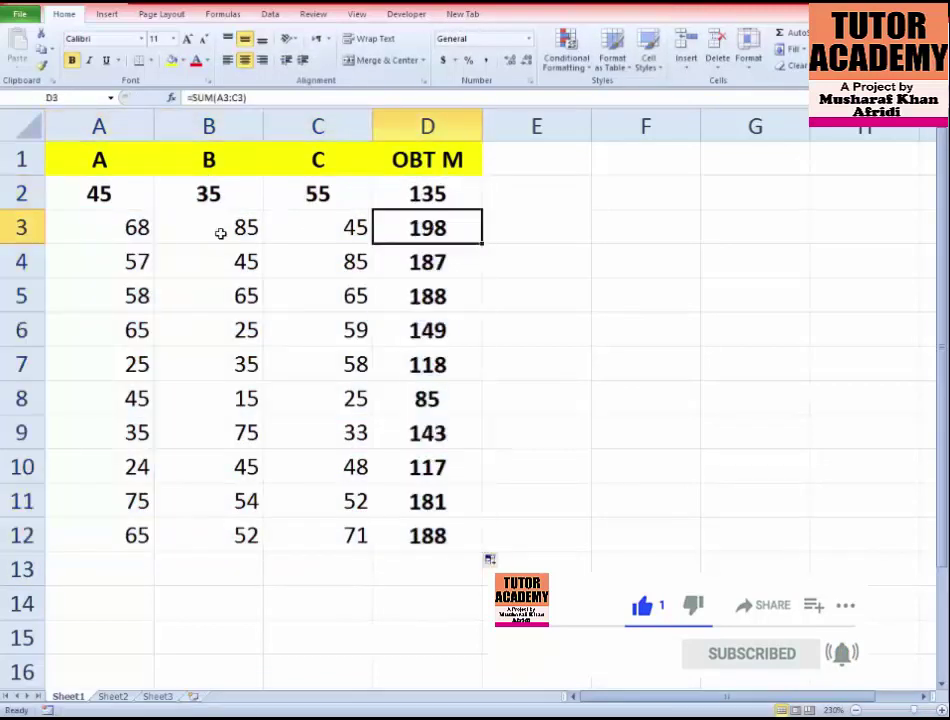
drag(100, 228, 302, 540)
- Centre the scores in A3:C12 and save the workbook as CONDITIONAL FORMAT
click(244, 60)
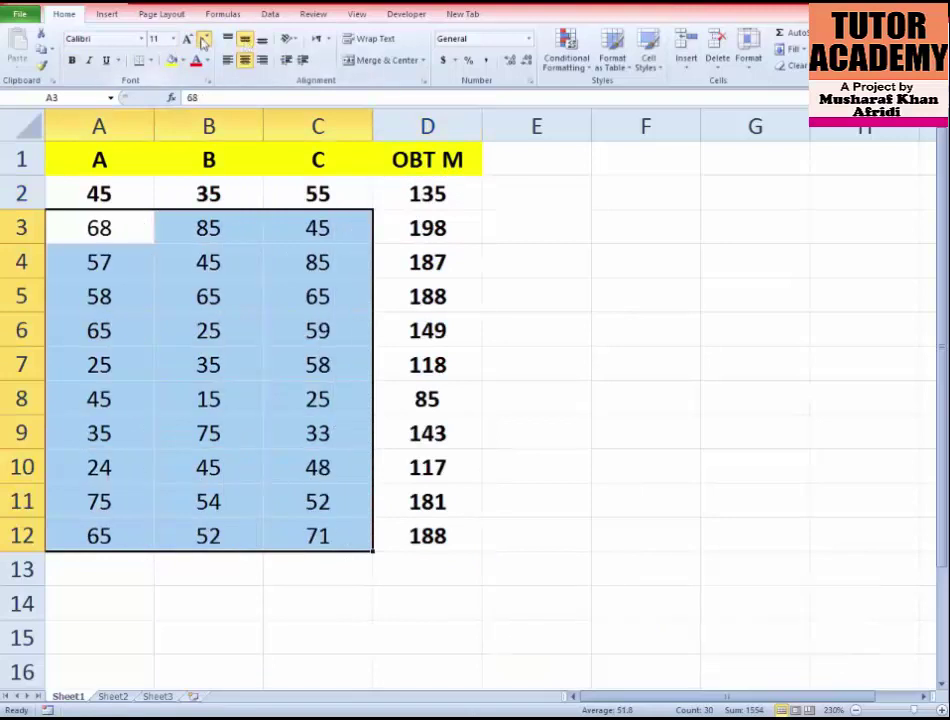
click(490, 194)
key(ctrl+s)
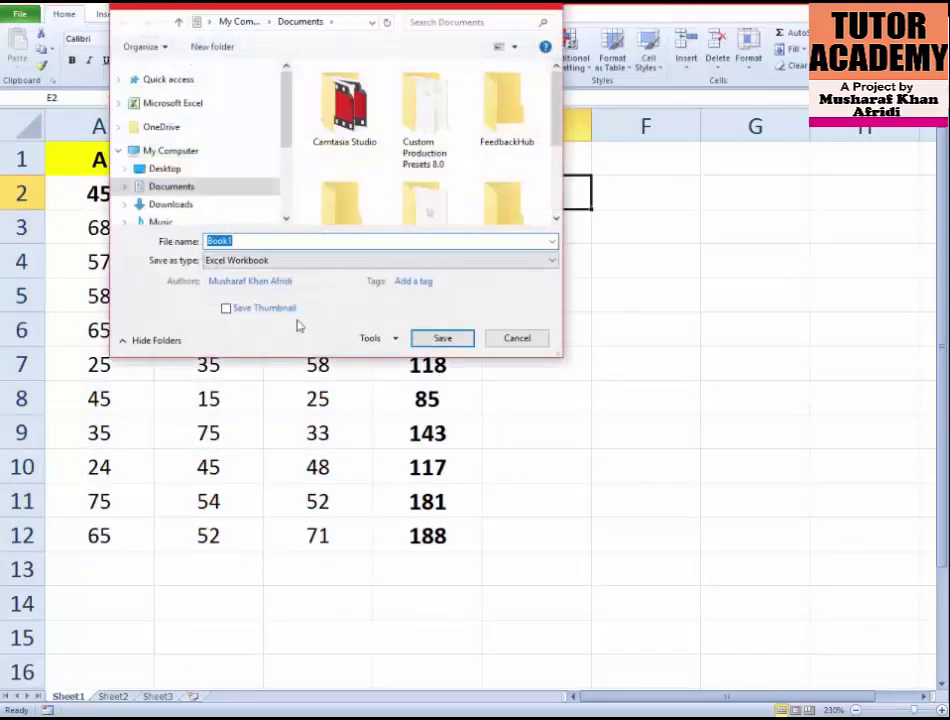
click(246, 241)
key(BackSpace)
key(BackSpace)
key(BackSpace)
text(CONDITIONAL FORMAT)
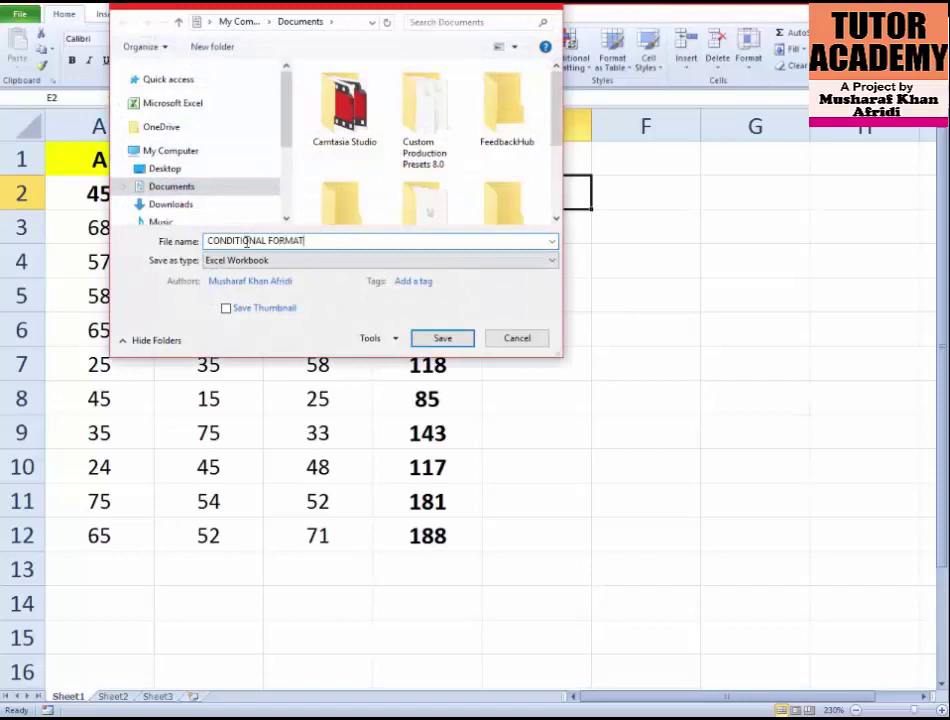
key(Return)
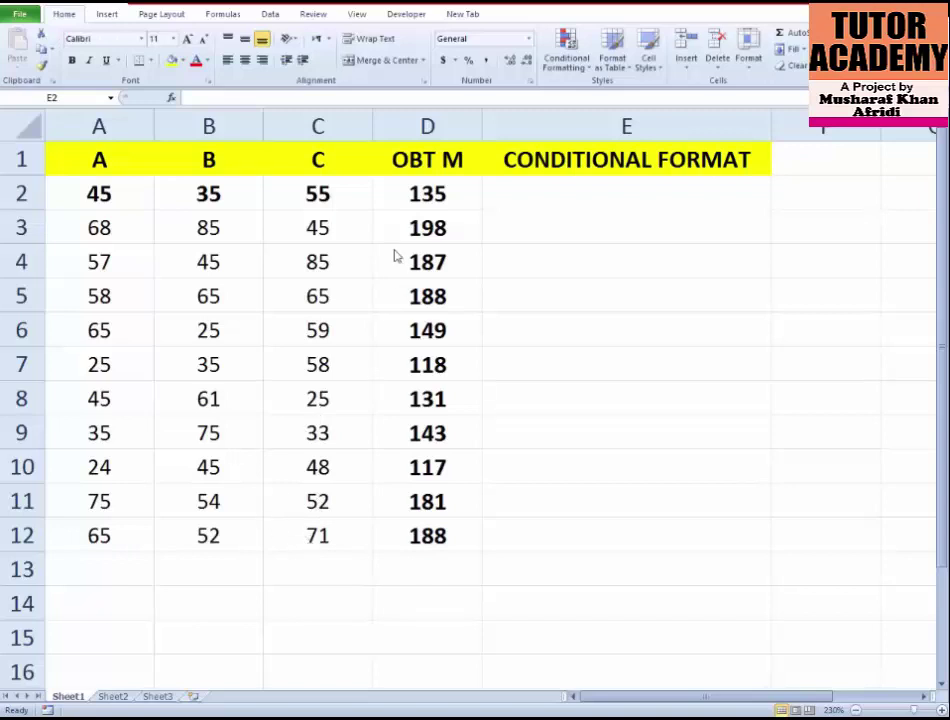
click(427, 194)
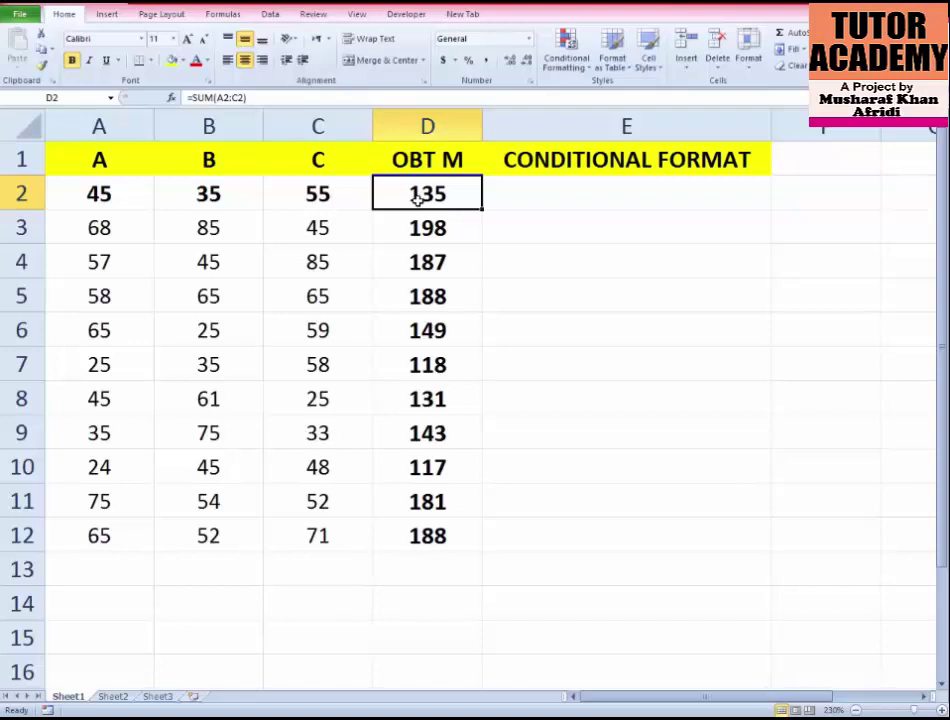
click(527, 193)
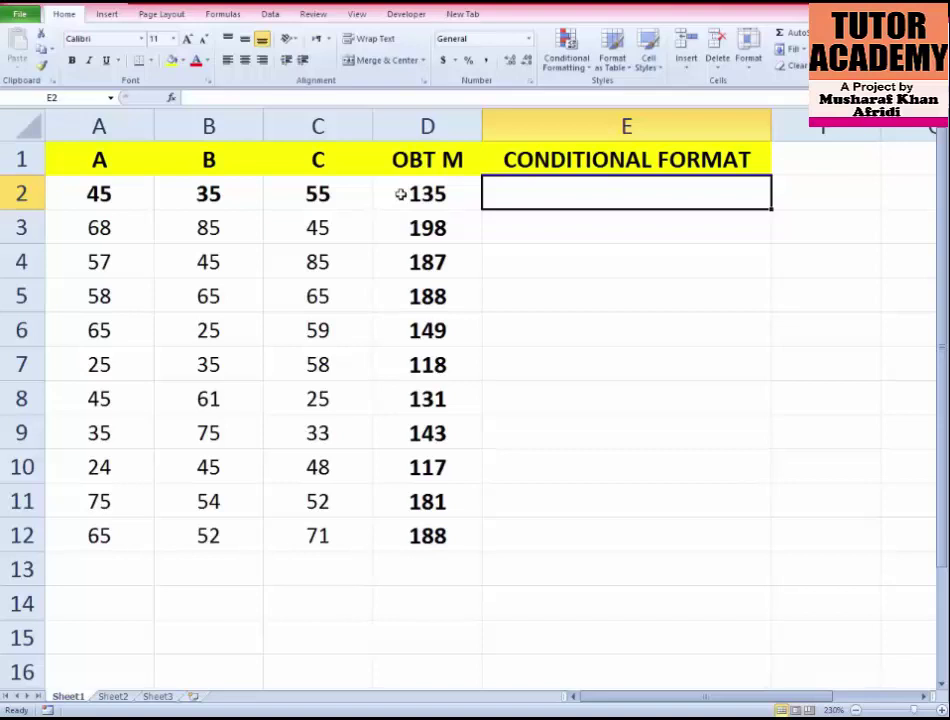
- Select the OBT M totals D2:D12 and open the Conditional Formatting menu
drag(400, 194, 401, 524)
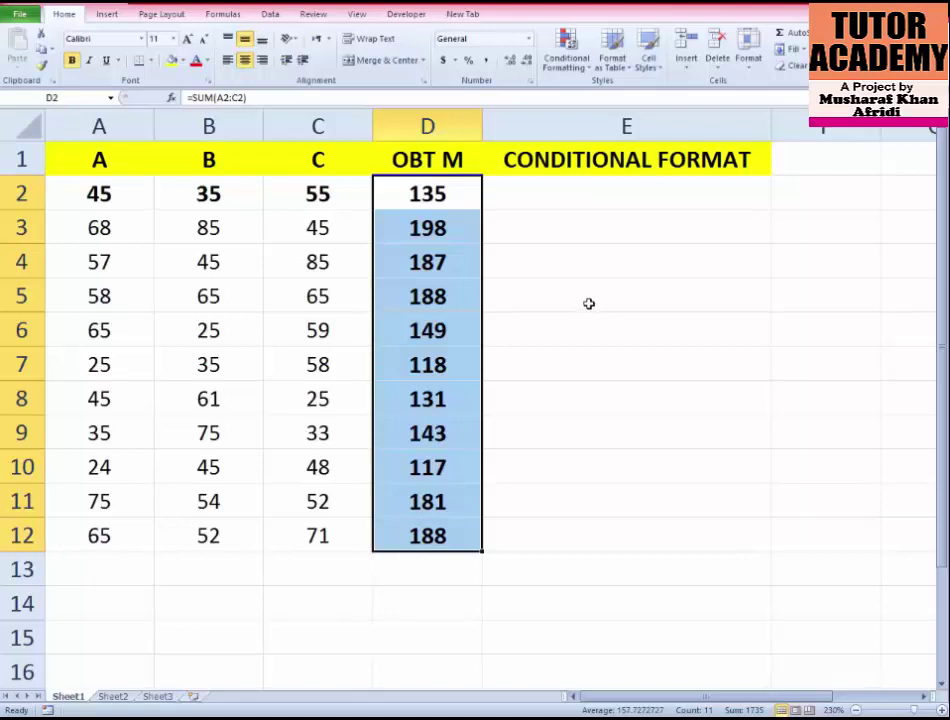
click(572, 40)
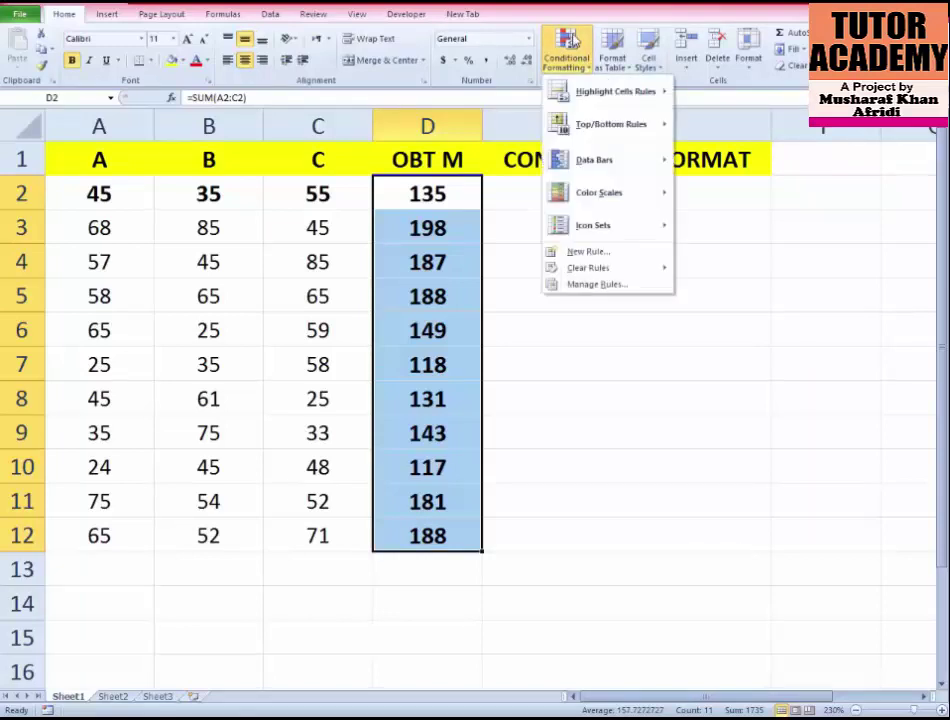
mouse_move(588, 100)
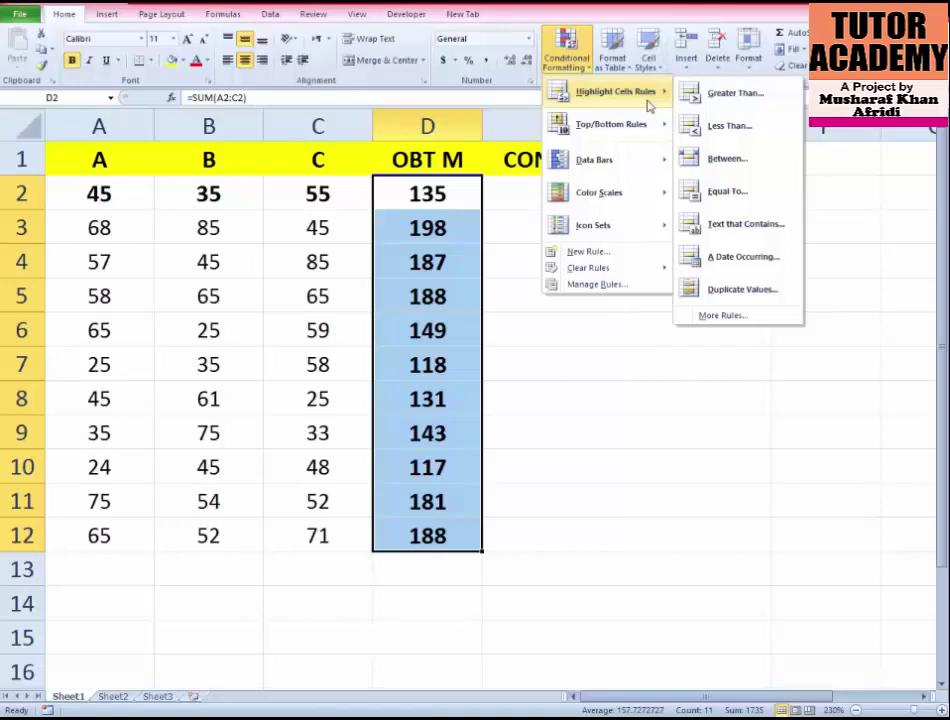
- Create a 'Format only cells that contain' rule for cell values between 0 and 99
click(579, 259)
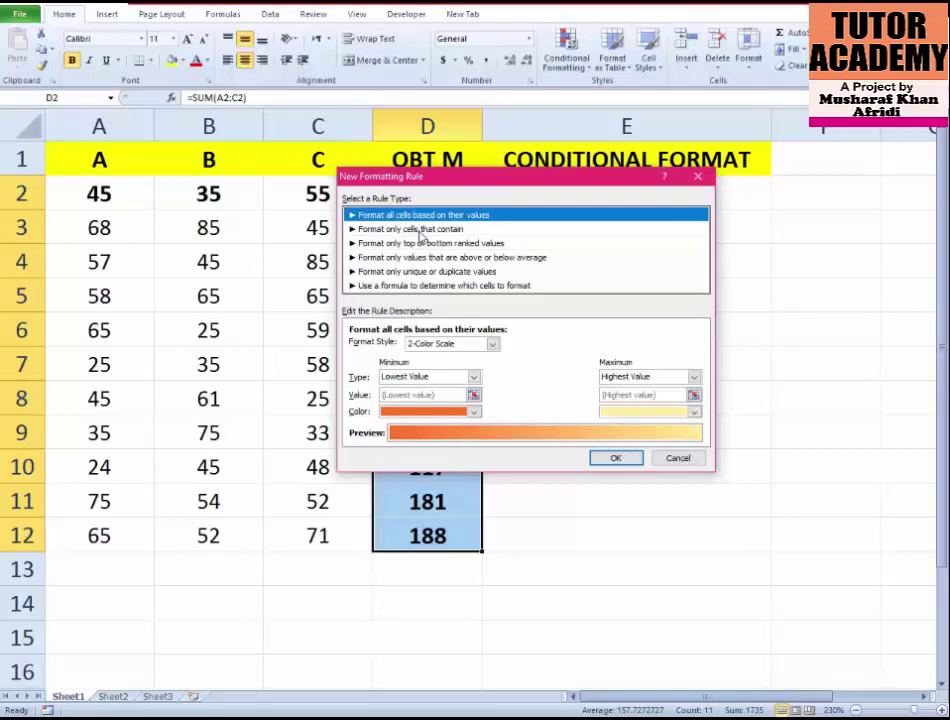
click(420, 230)
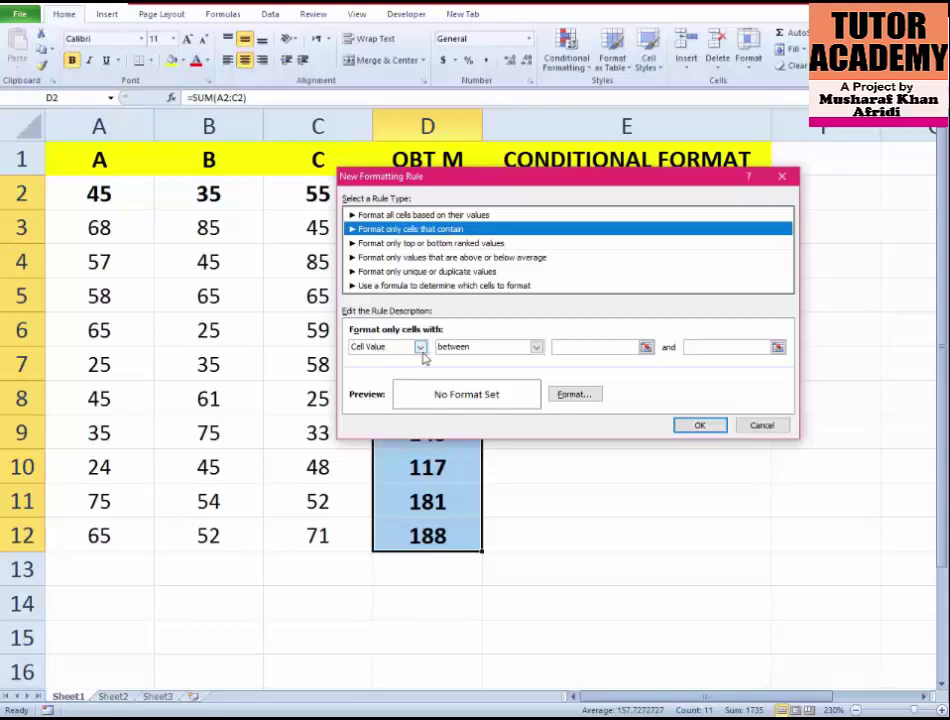
click(600, 348)
text(0)
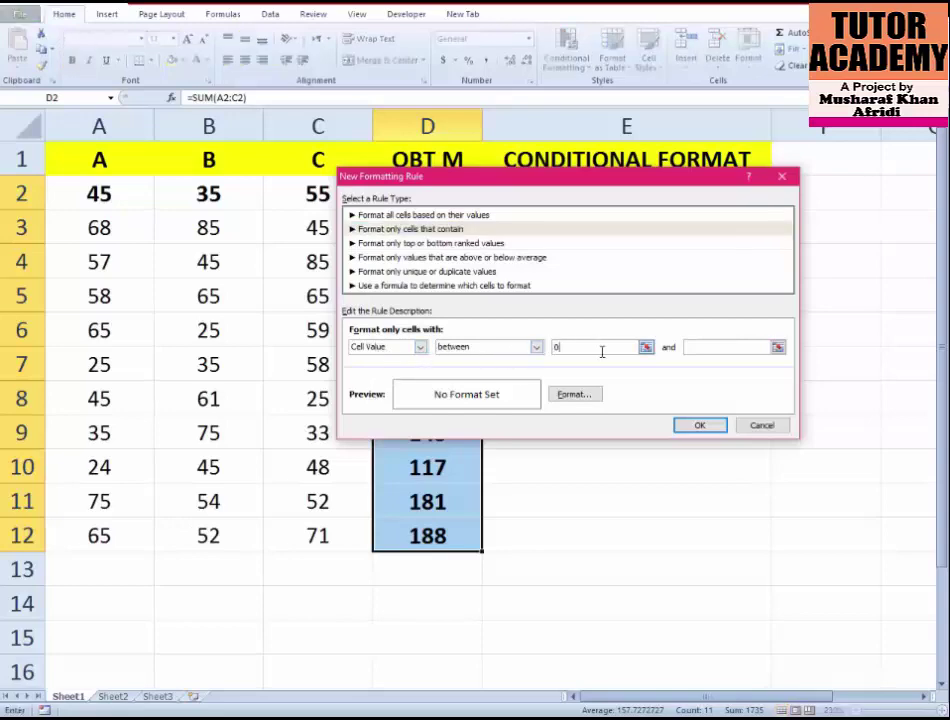
click(714, 349)
text(99)
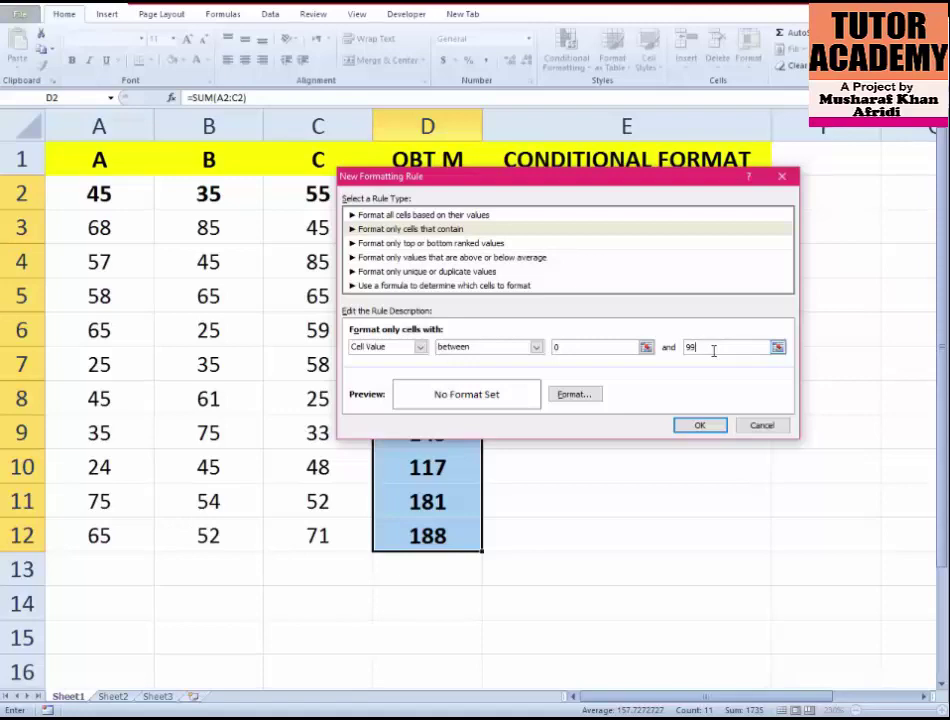
- Format matching cells with a light green fill and bold red text
click(573, 394)
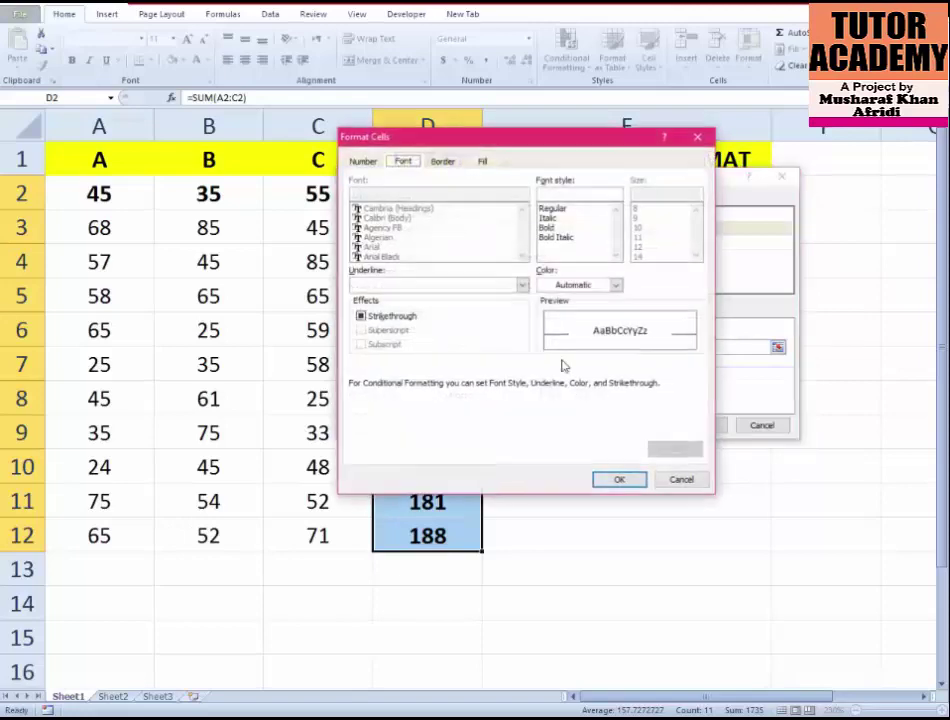
click(482, 160)
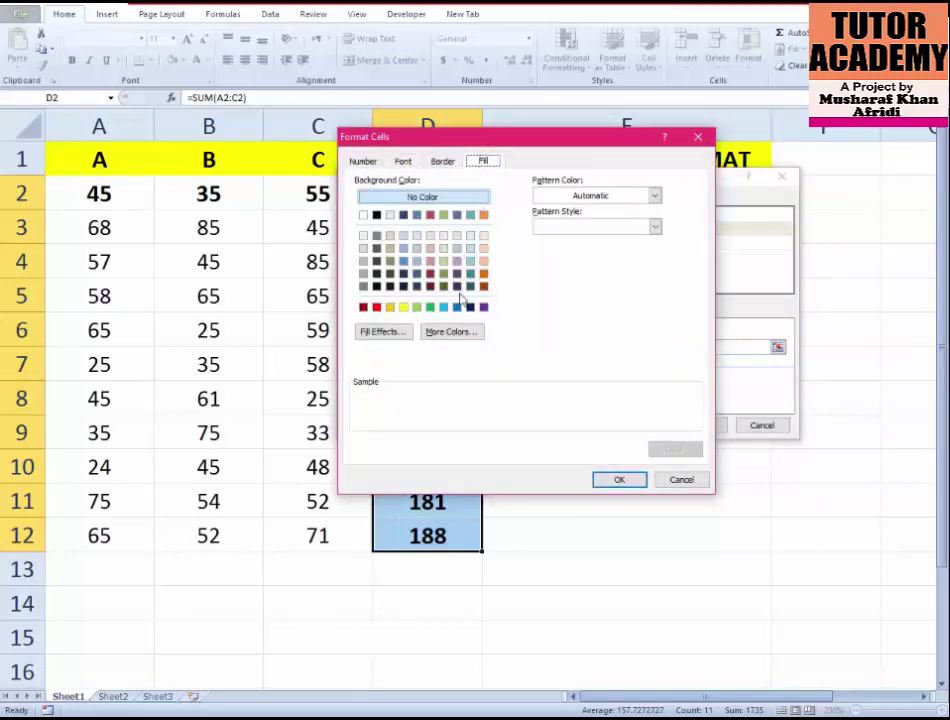
click(443, 248)
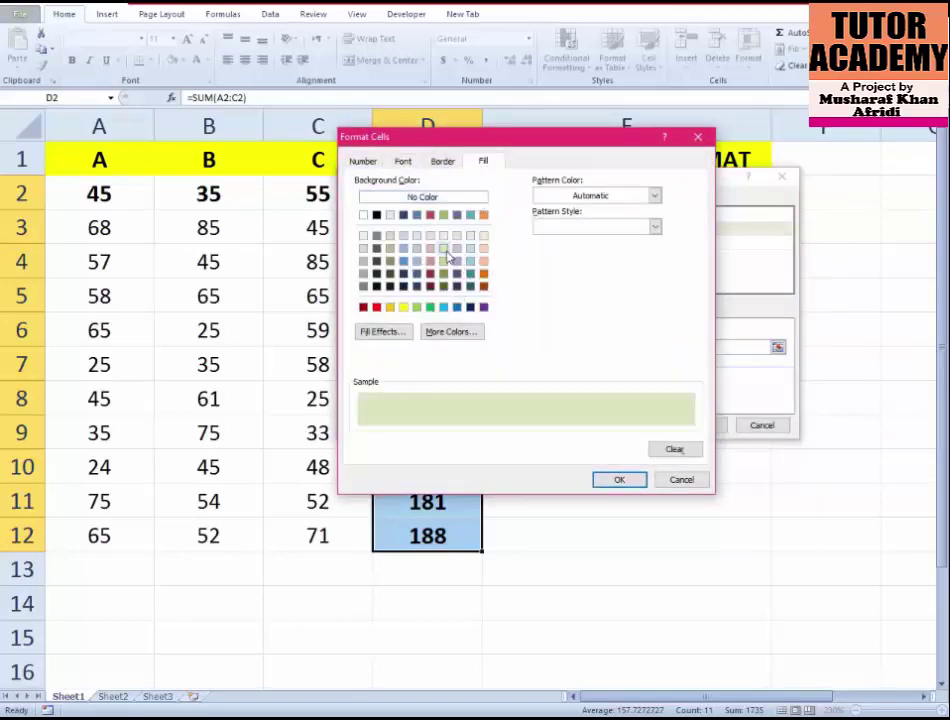
click(402, 161)
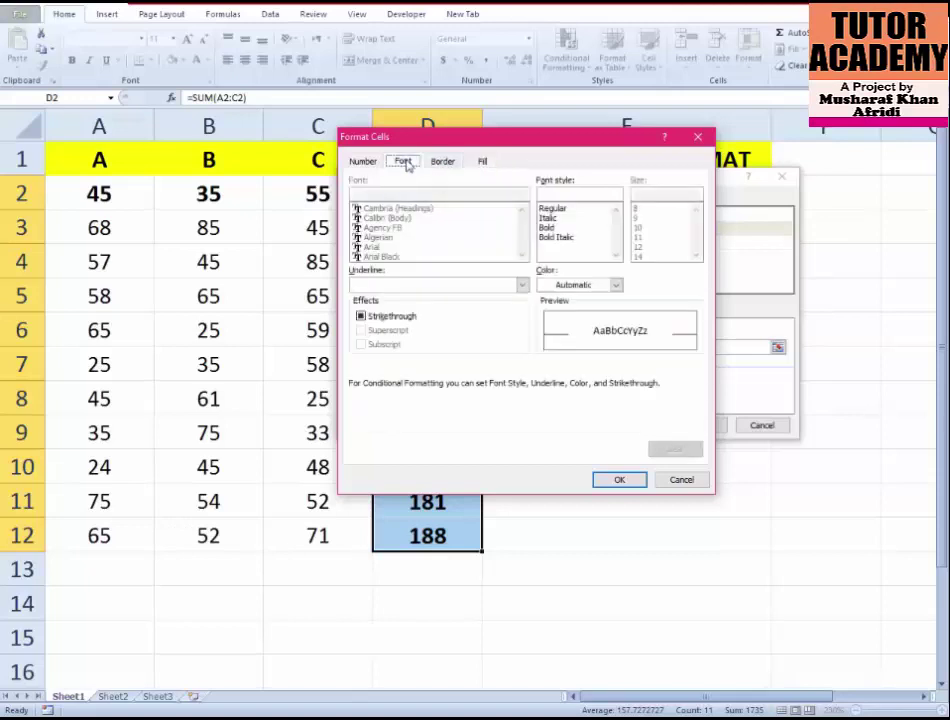
click(548, 228)
click(580, 287)
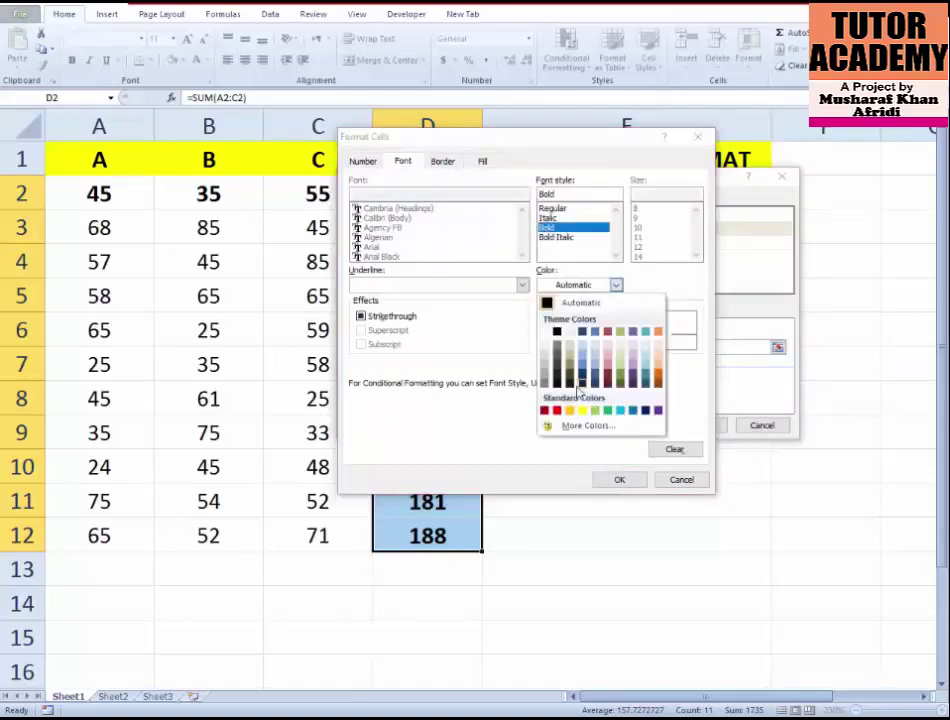
click(557, 410)
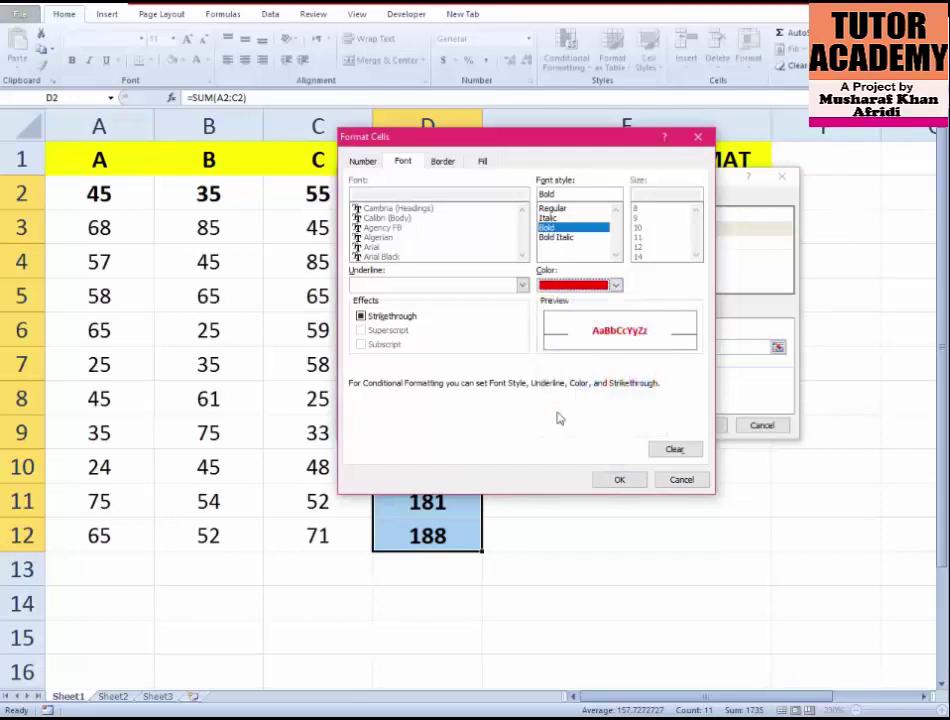
click(617, 479)
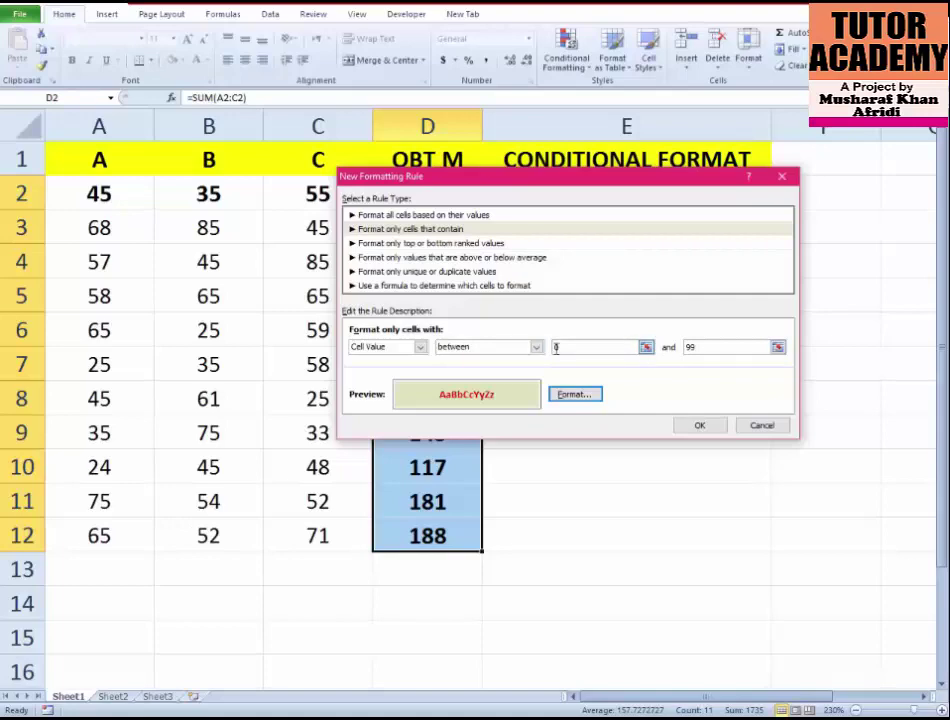
- Apply the 0–99 rule, change B8 to 15 so D8 shows 85 in red, and reselect the column D totals
click(699, 427)
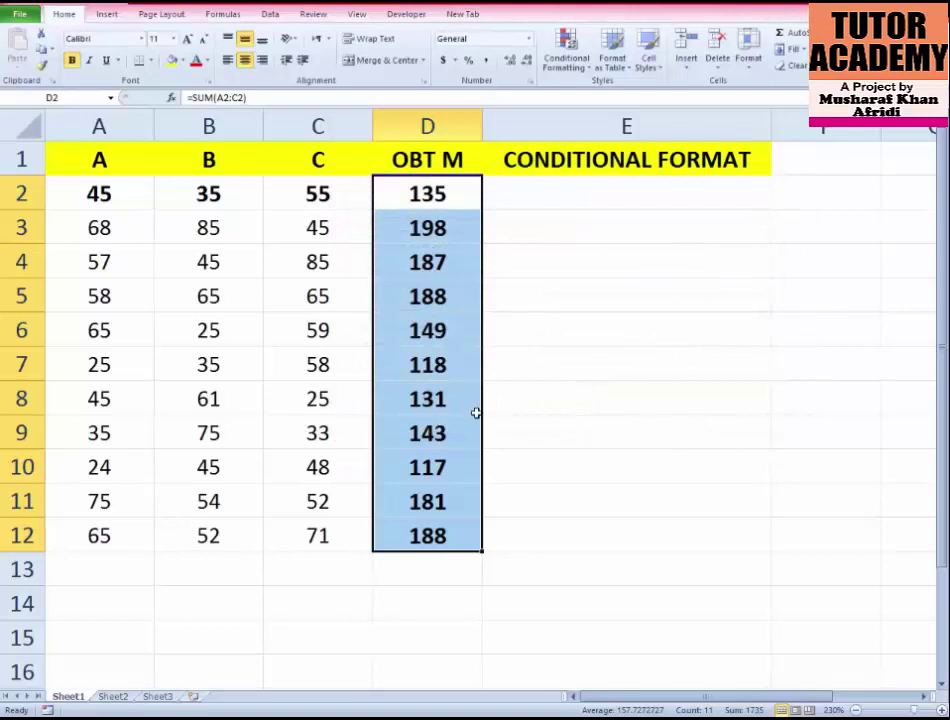
click(391, 412)
click(214, 399)
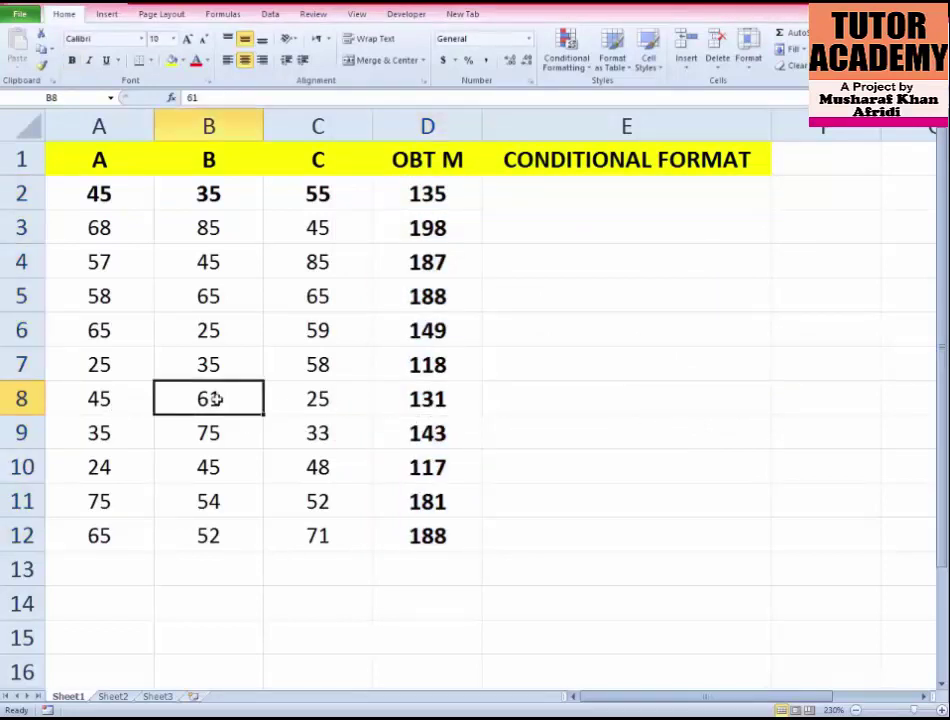
text(15)
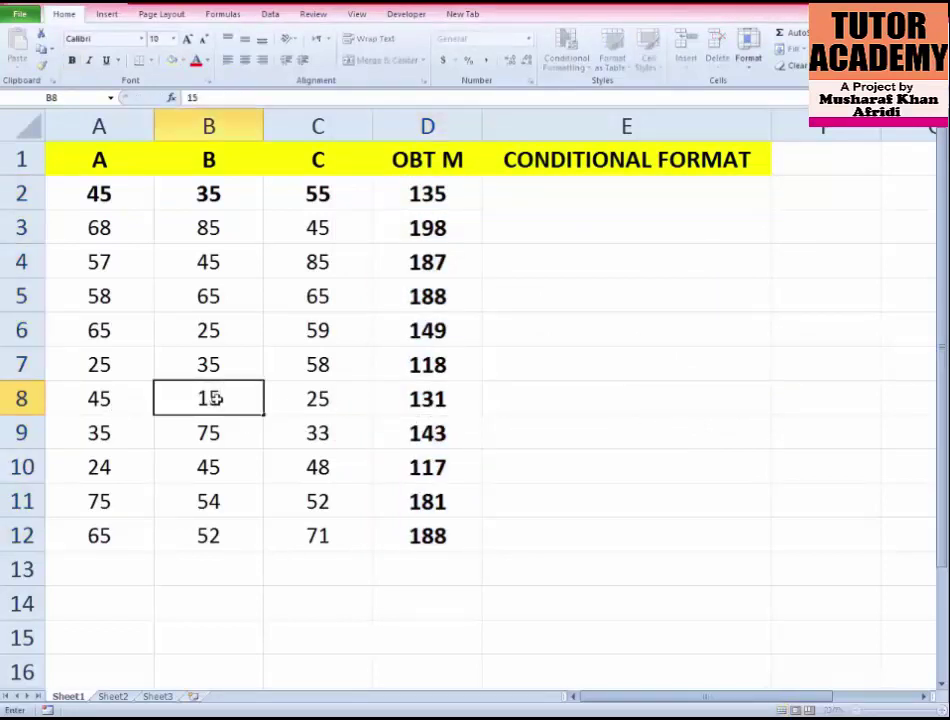
key(Return)
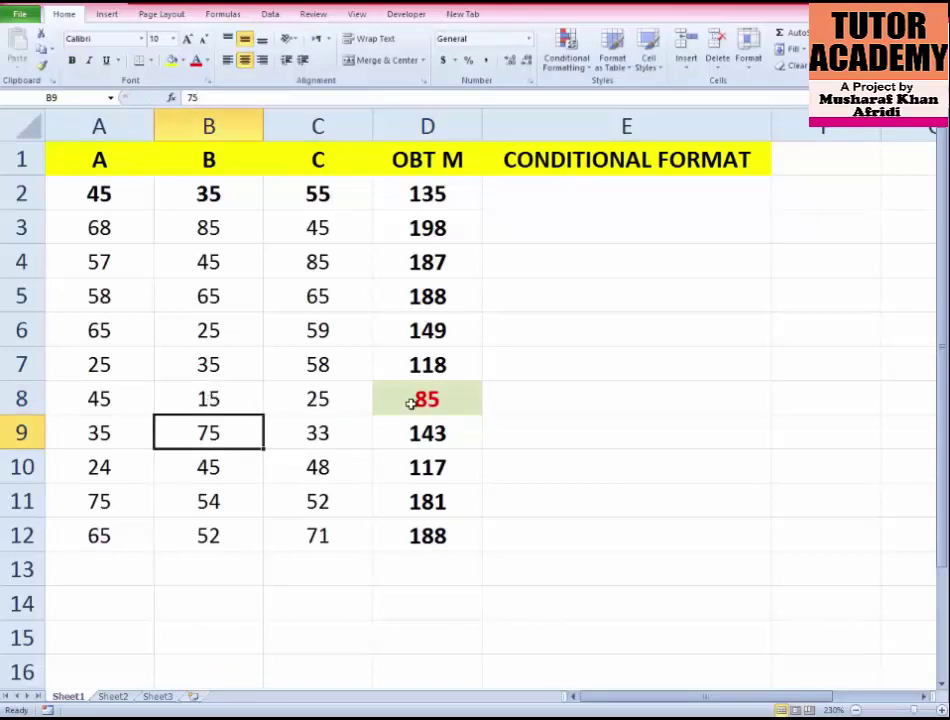
drag(413, 193, 420, 540)
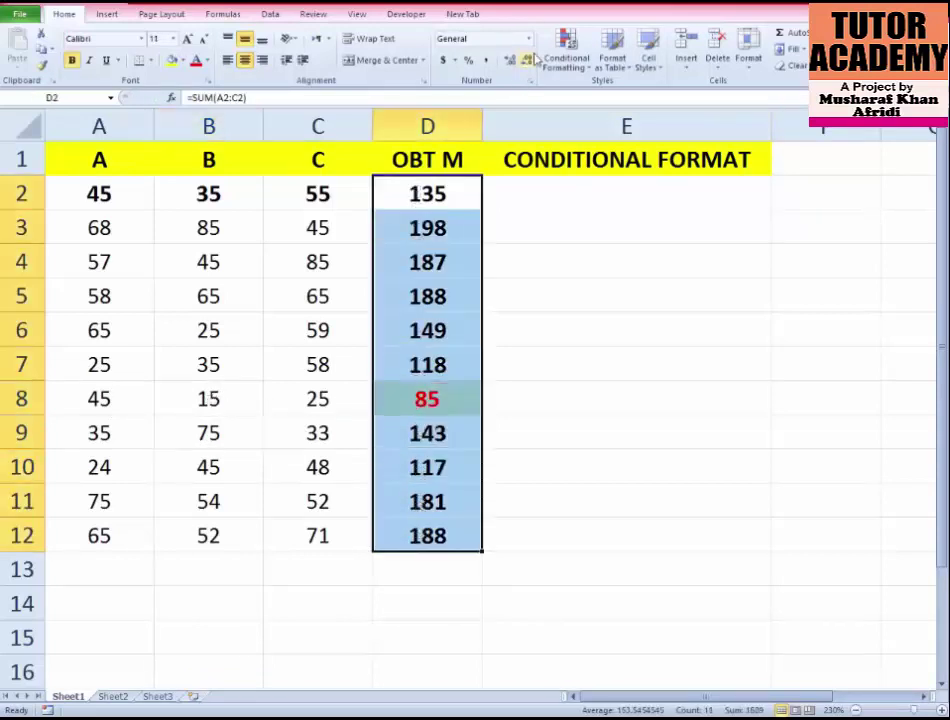
- Open the Conditional Formatting Rules Manager and start a new rule
click(573, 38)
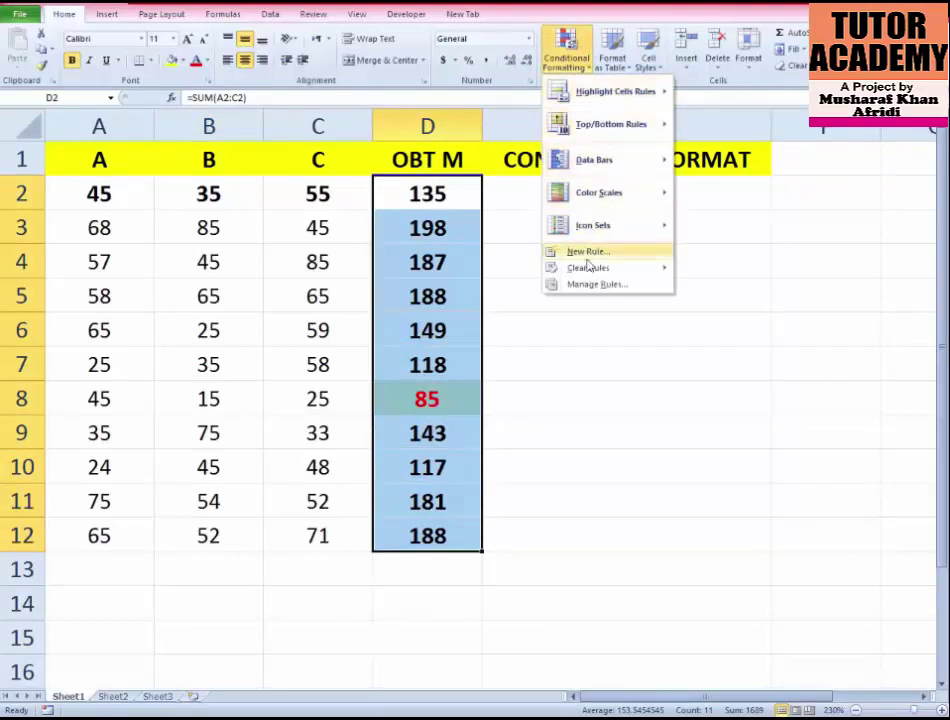
mouse_move(587, 272)
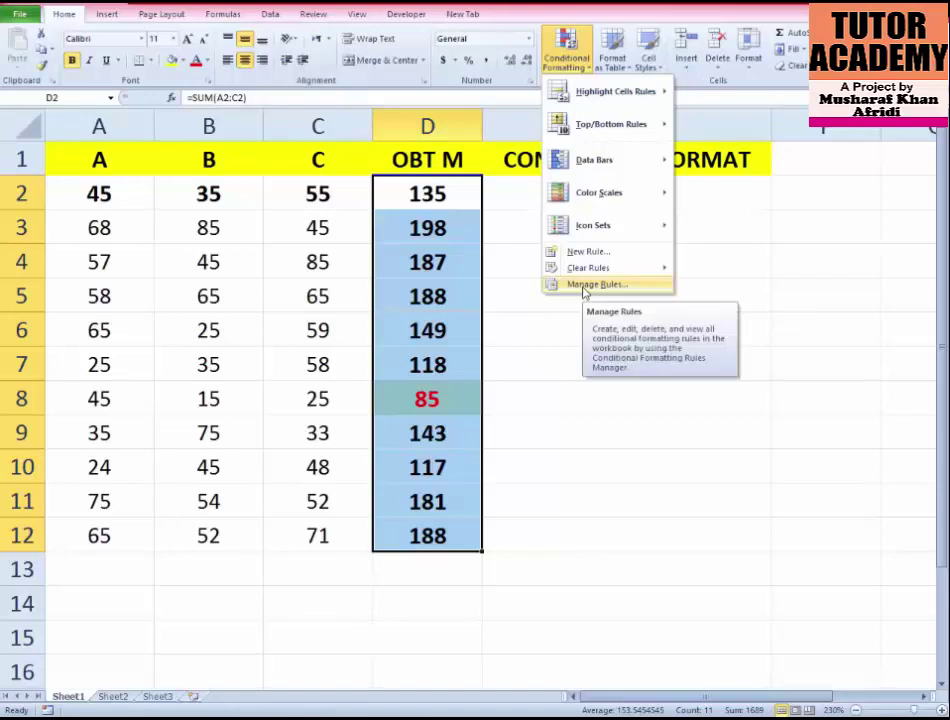
click(586, 286)
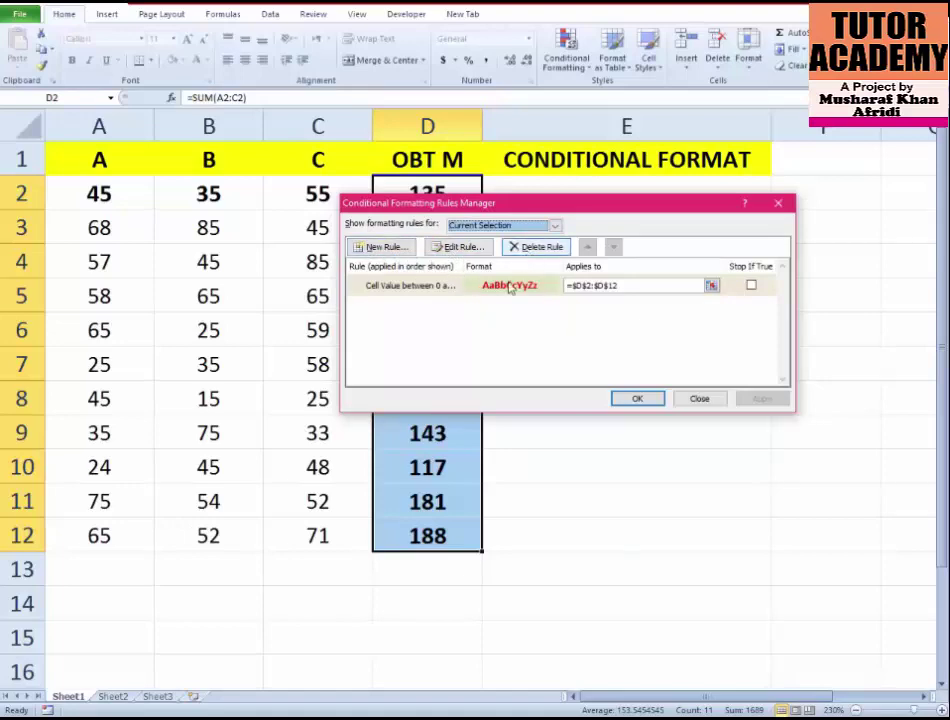
click(380, 248)
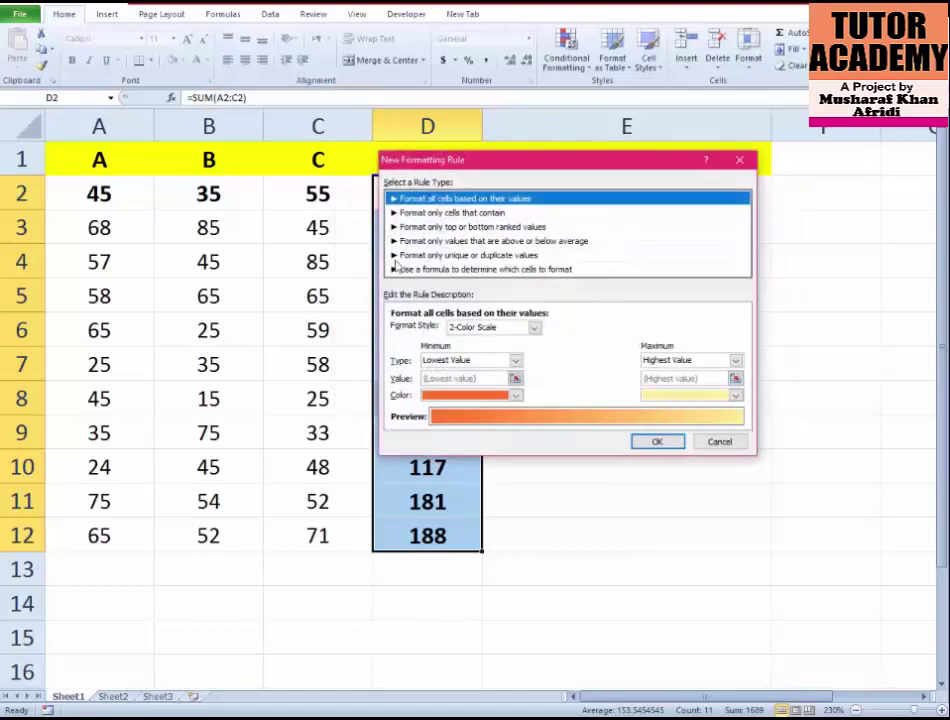
- Set the new rule to format cells whose value is greater than or equal to 100
click(455, 213)
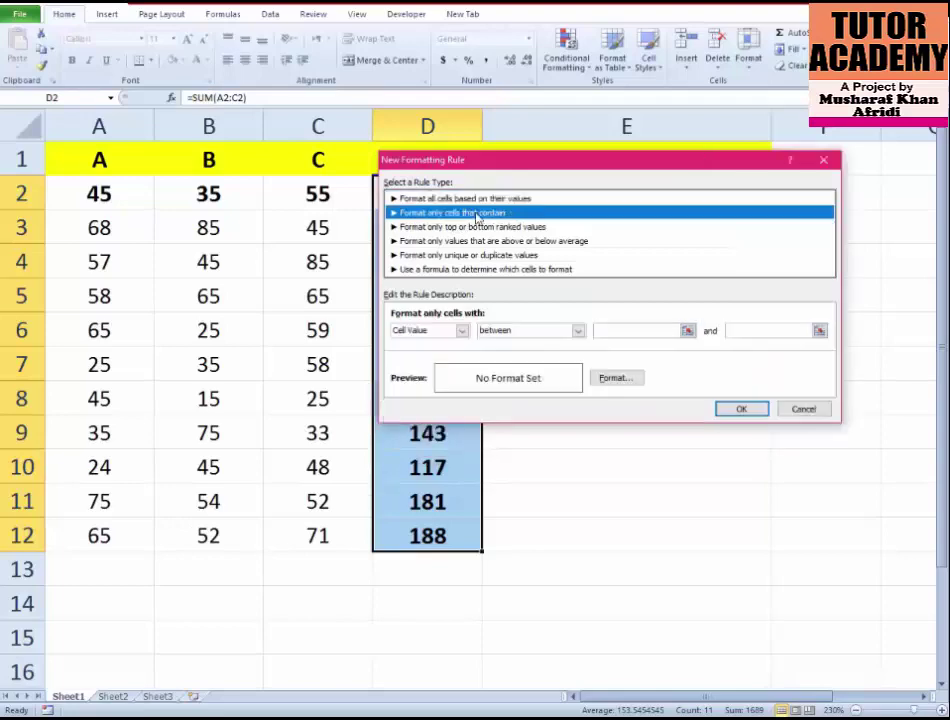
click(578, 331)
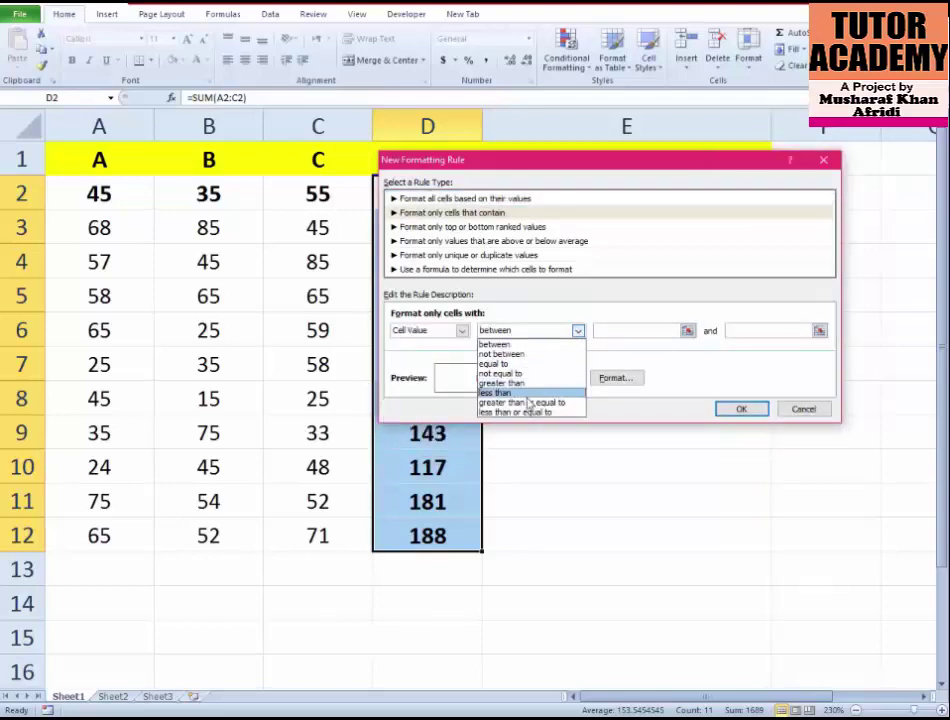
click(527, 395)
click(578, 331)
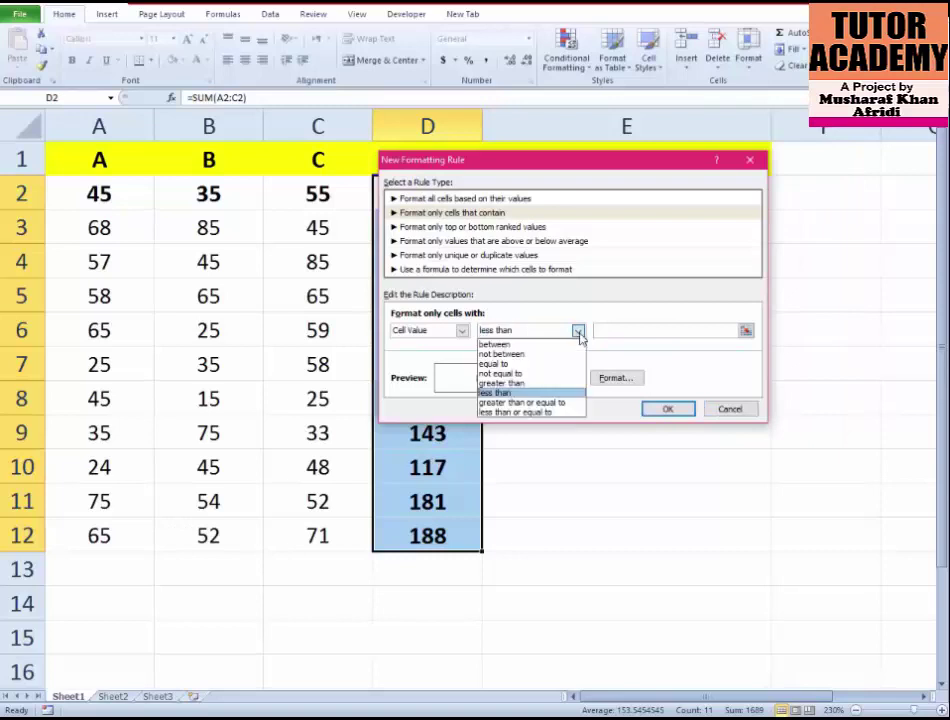
click(554, 402)
click(603, 330)
text(100)
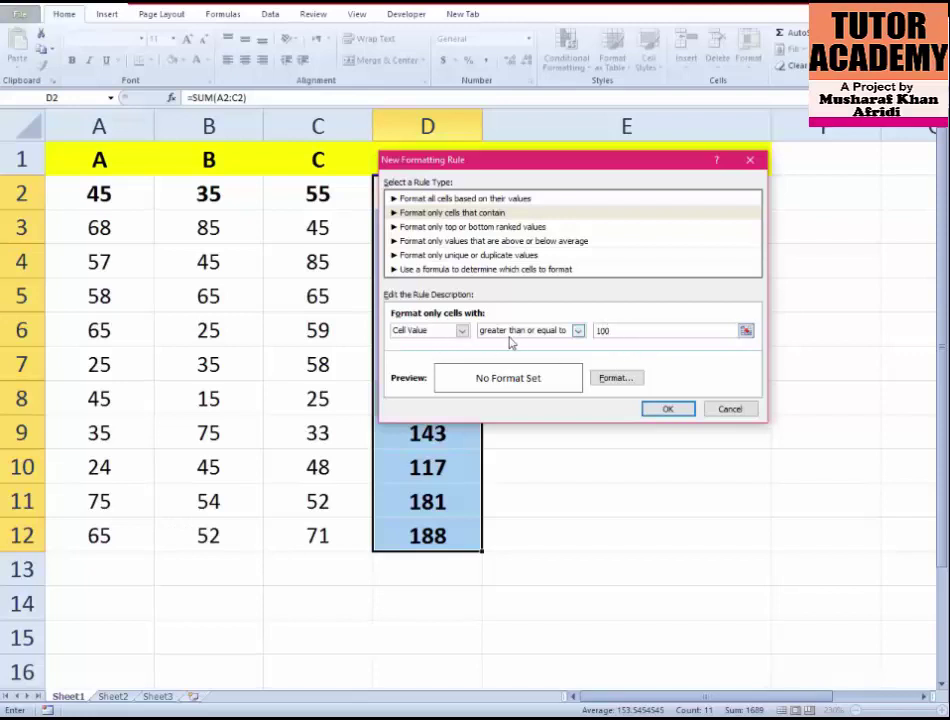
click(625, 381)
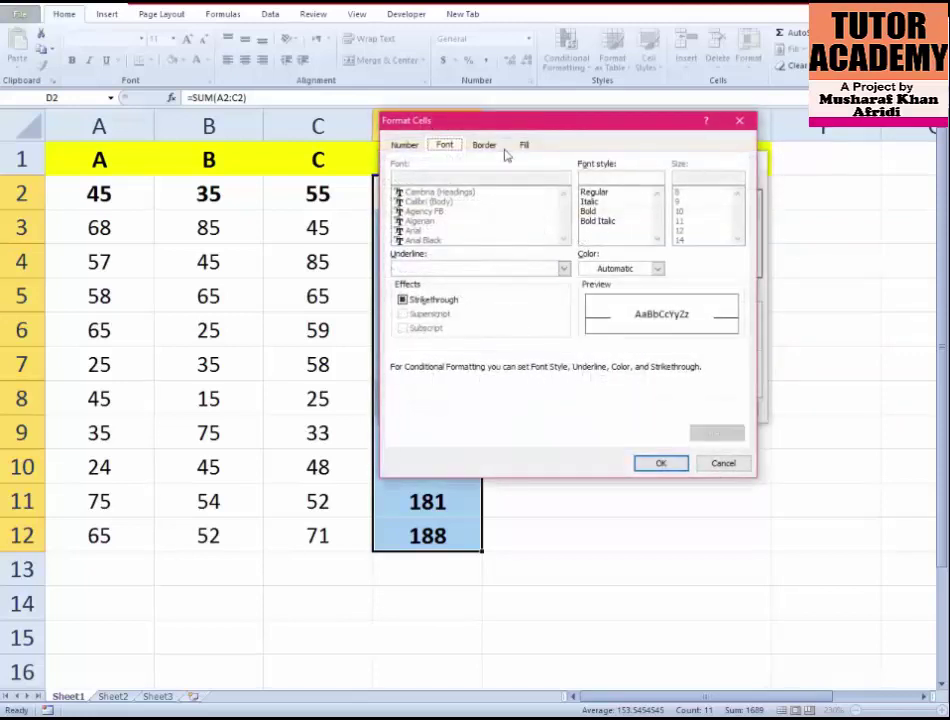
- Format the rule with a light blue fill and bold green text
click(523, 145)
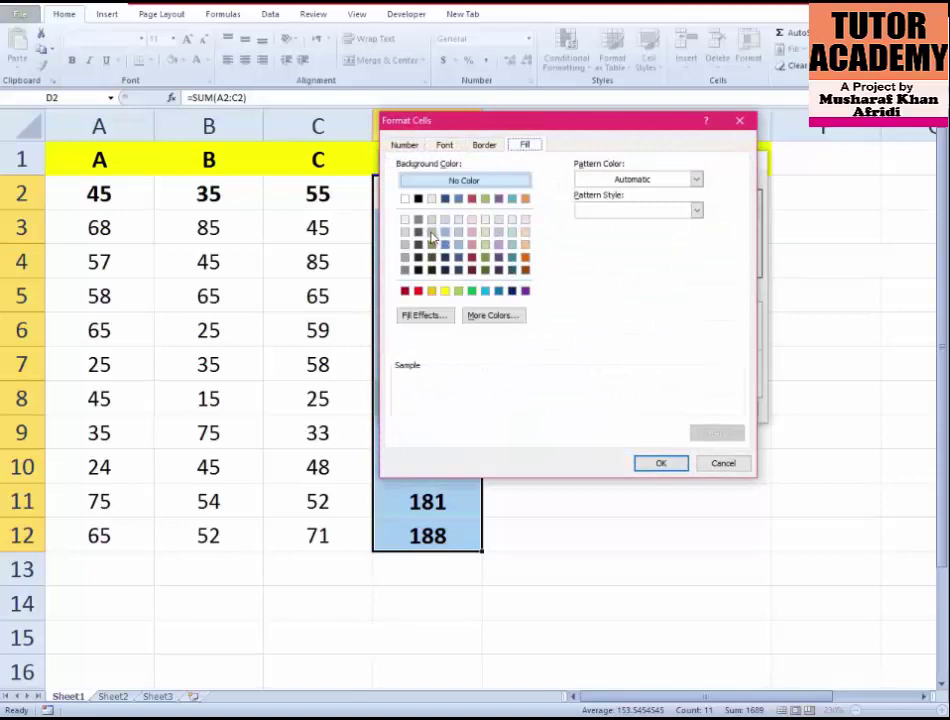
click(458, 232)
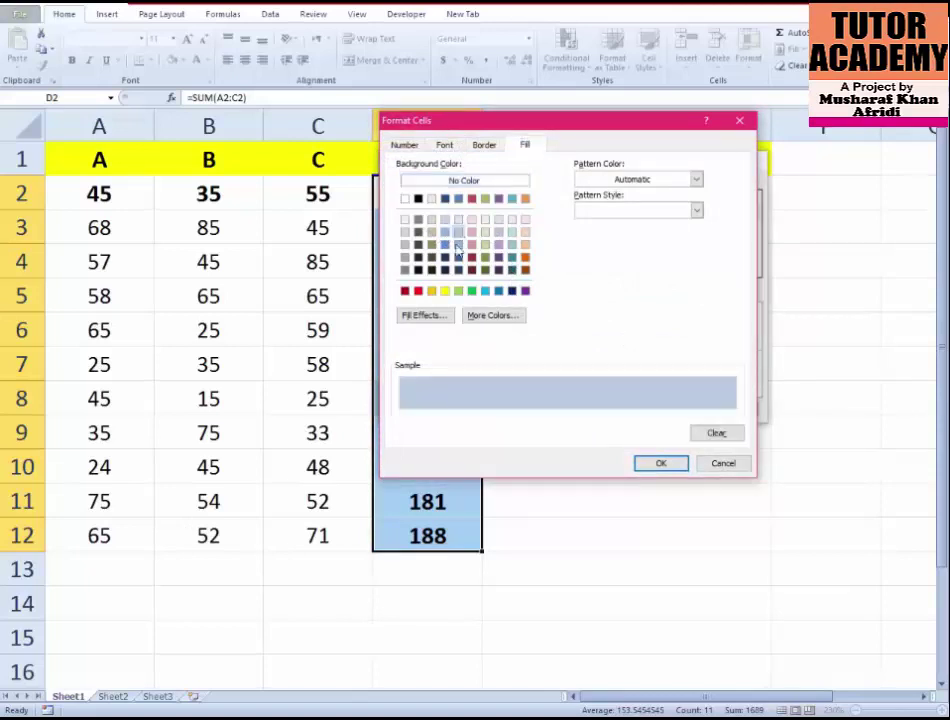
click(450, 145)
click(600, 211)
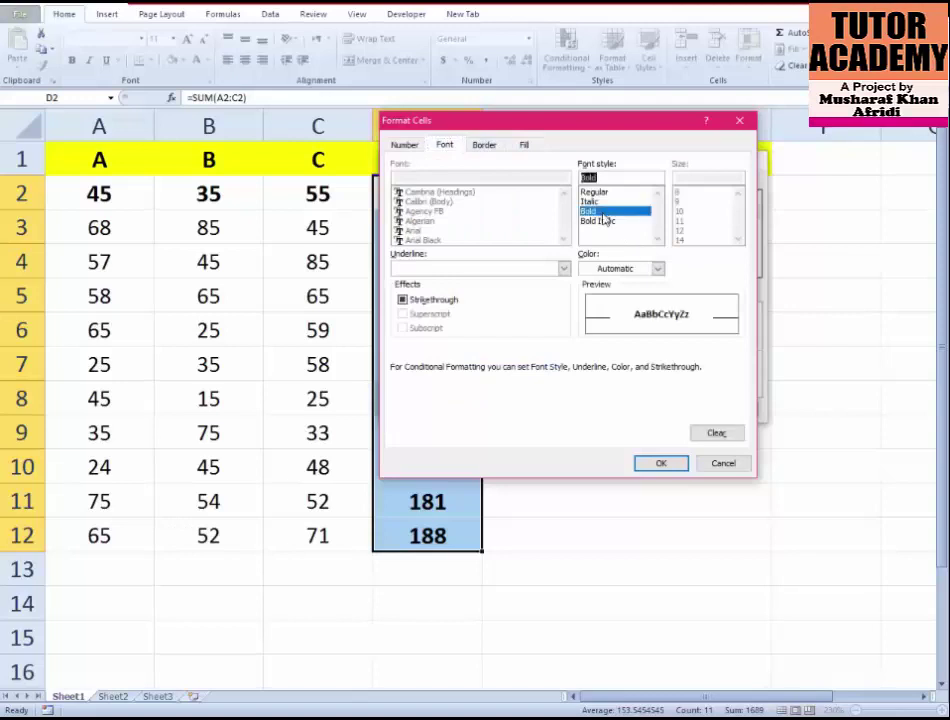
click(659, 270)
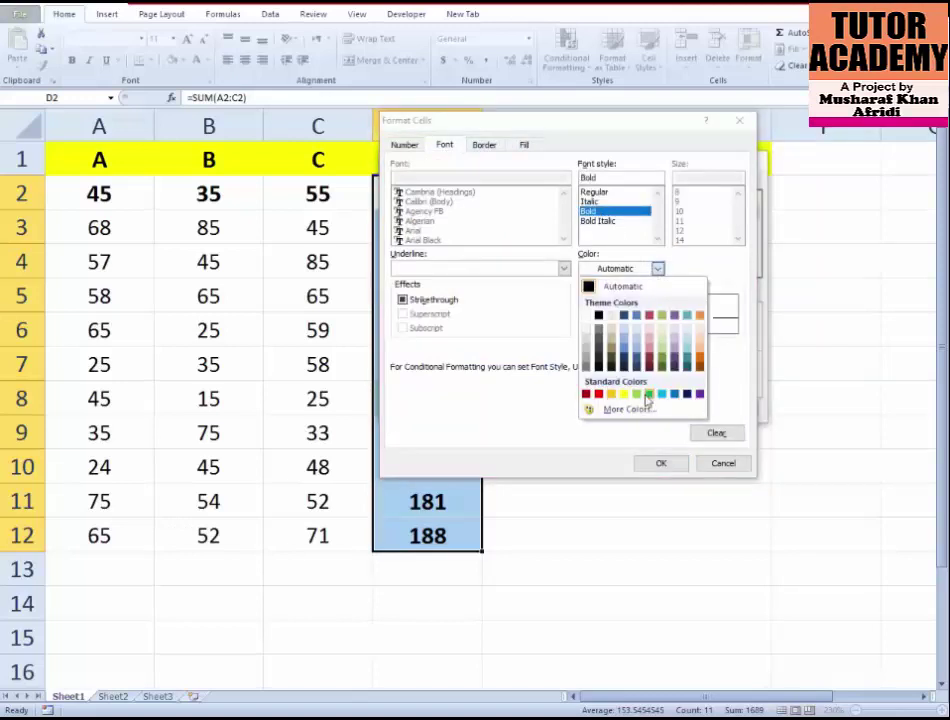
click(648, 394)
click(661, 464)
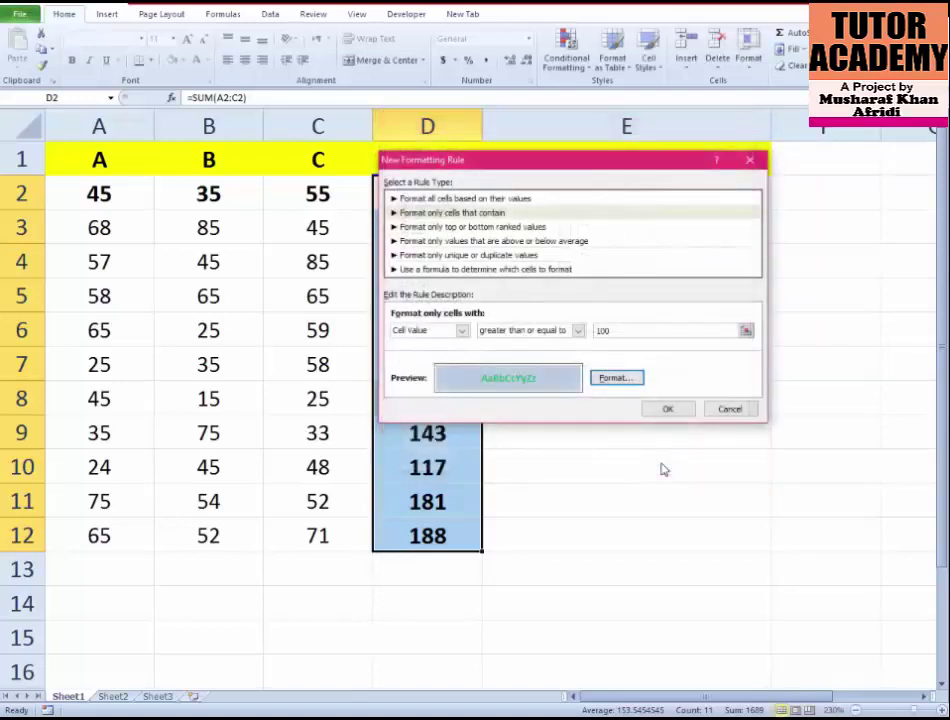
- Change the rule's fill from light blue to light pink
click(615, 378)
click(524, 144)
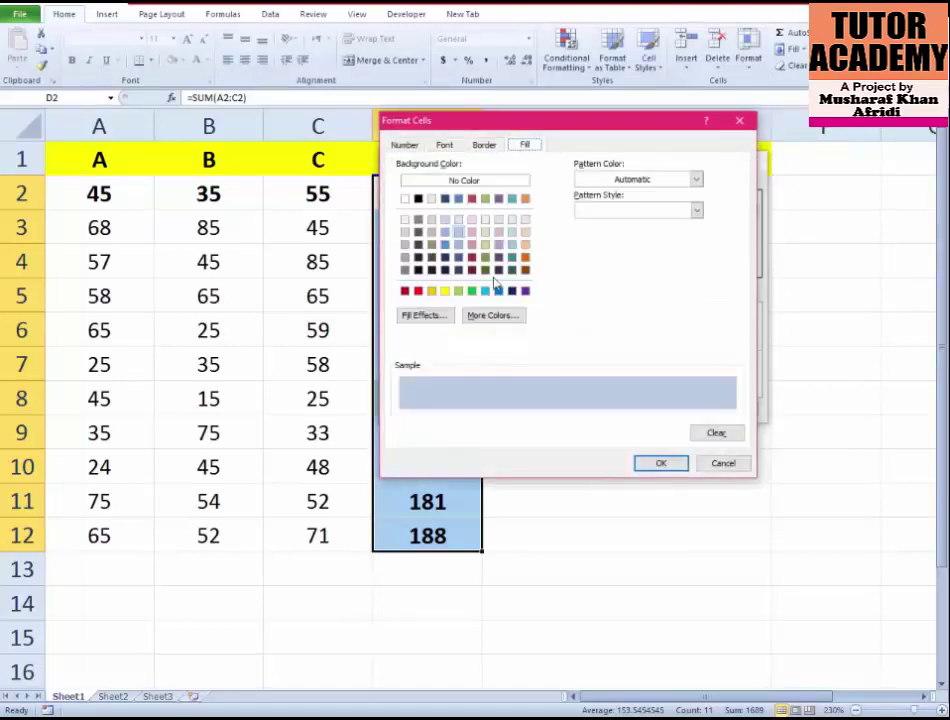
click(471, 219)
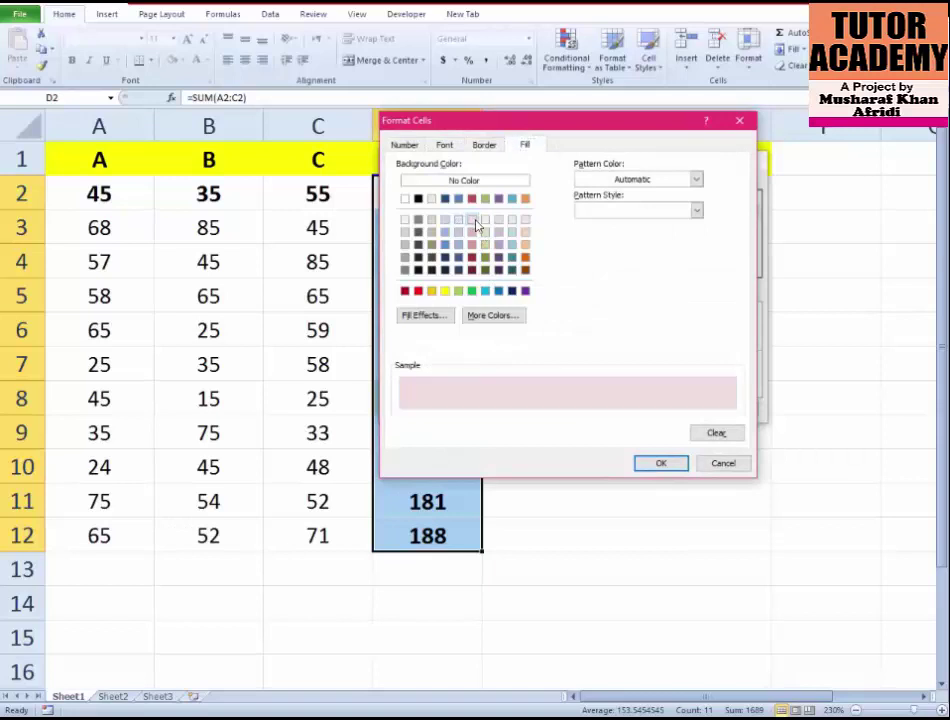
click(660, 464)
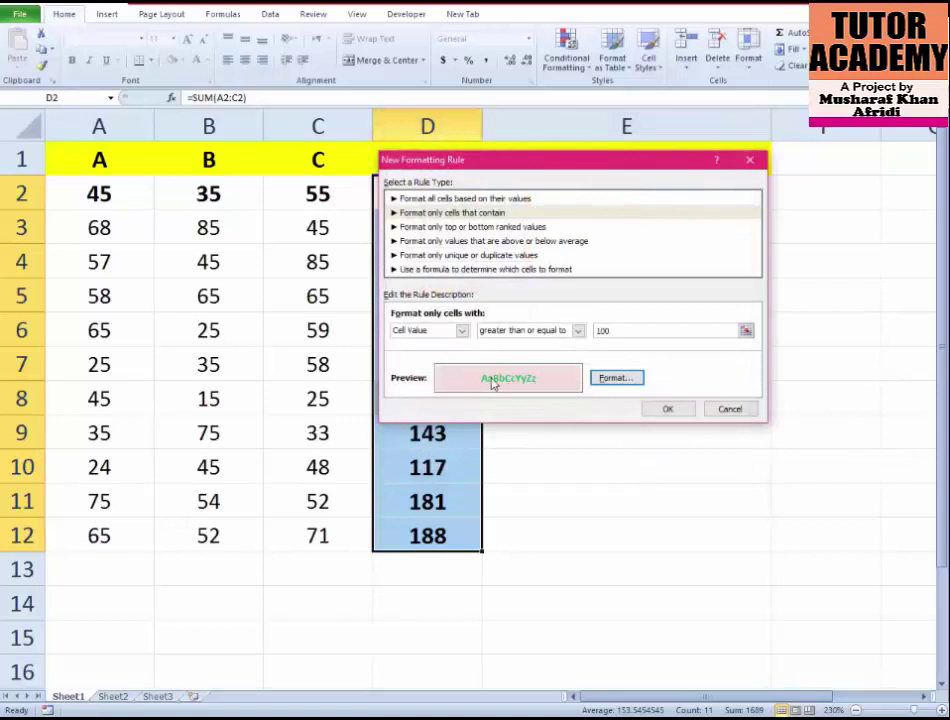
- Add the Cell Value >= 100 rule to the Rules Manager and begin another new rule
click(667, 411)
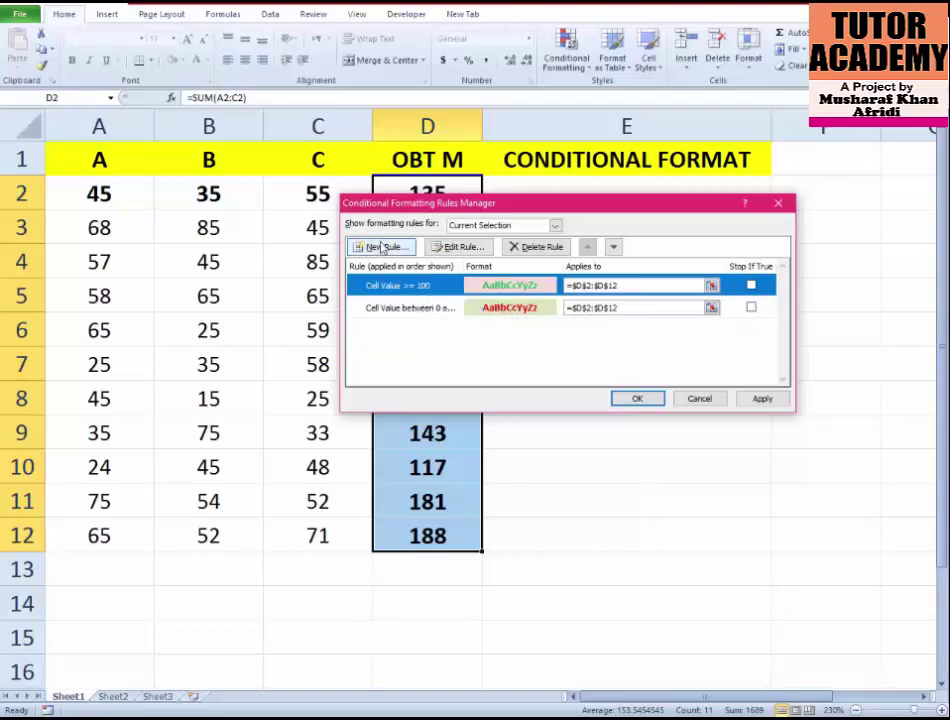
click(381, 249)
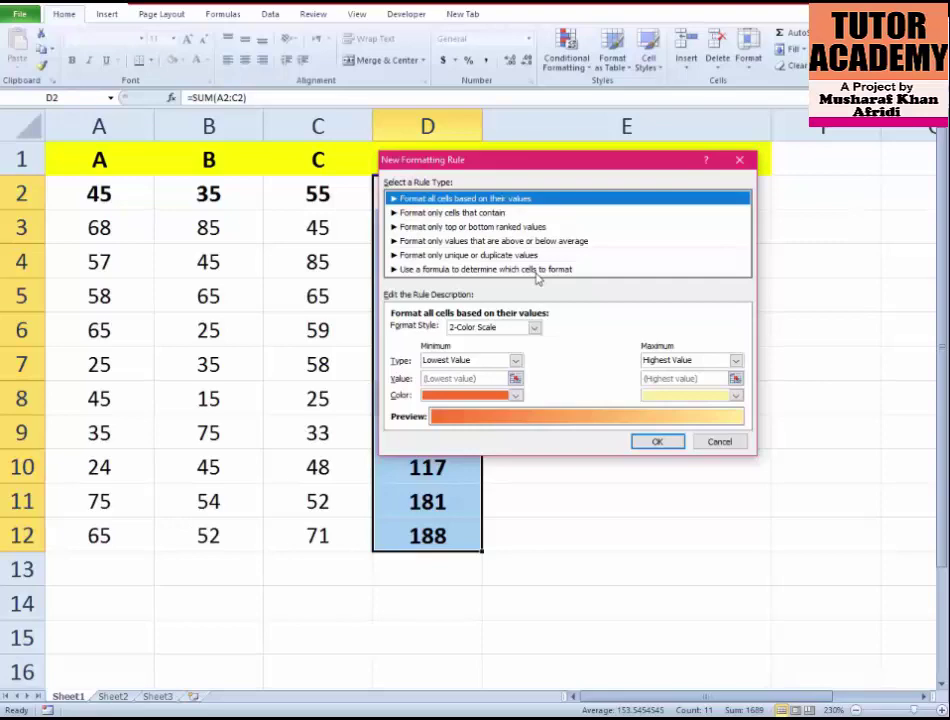
- Browse the formula and cell-value rule options, cancel the extra rule, and apply the remaining rules to OBT M
click(537, 270)
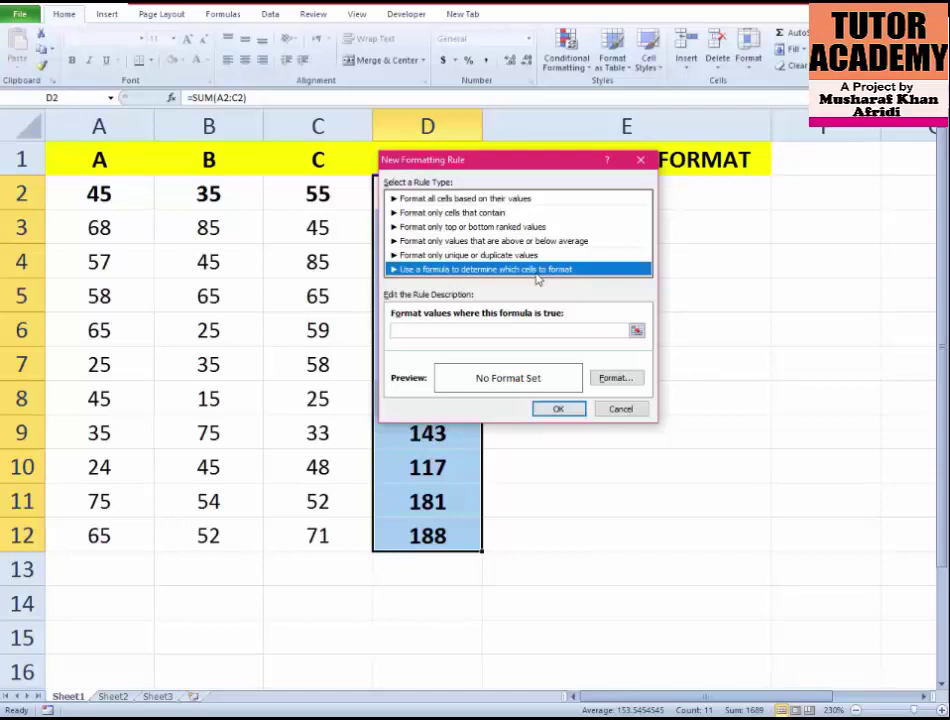
click(463, 214)
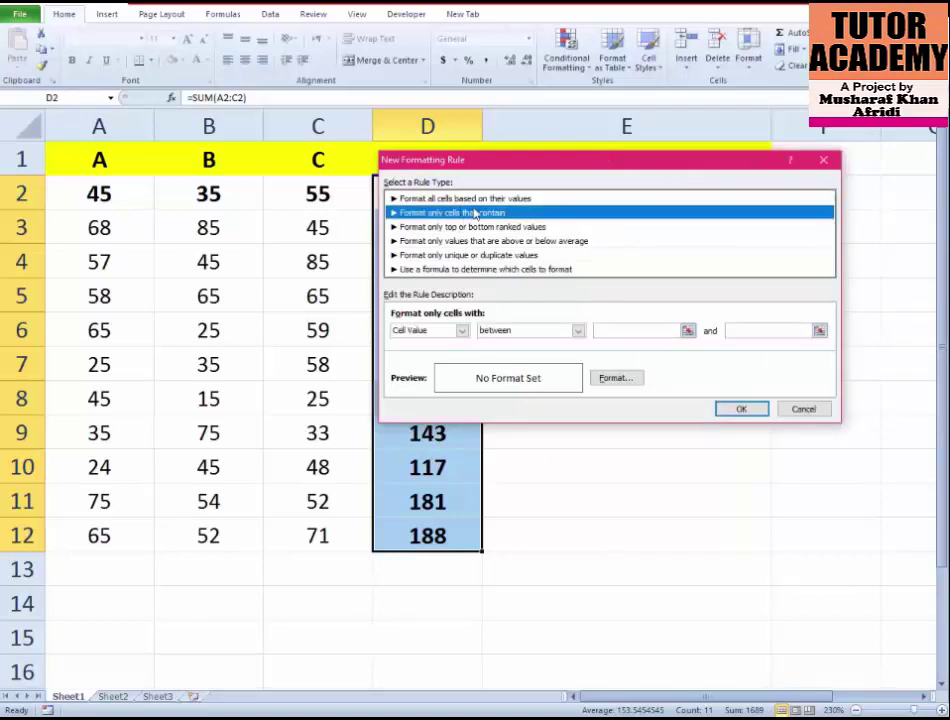
click(575, 331)
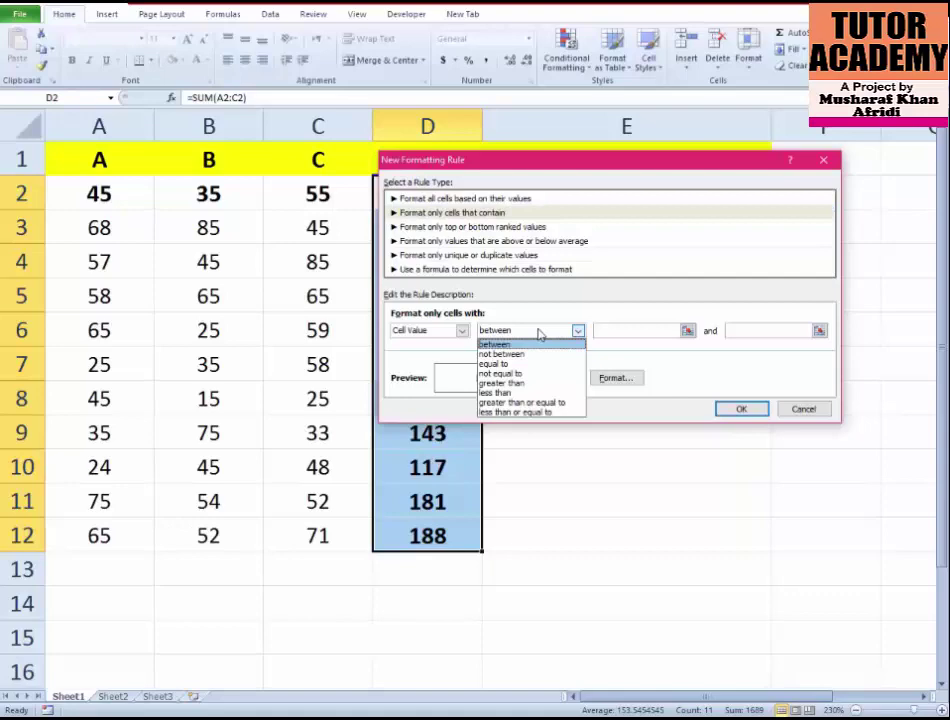
click(441, 334)
click(444, 334)
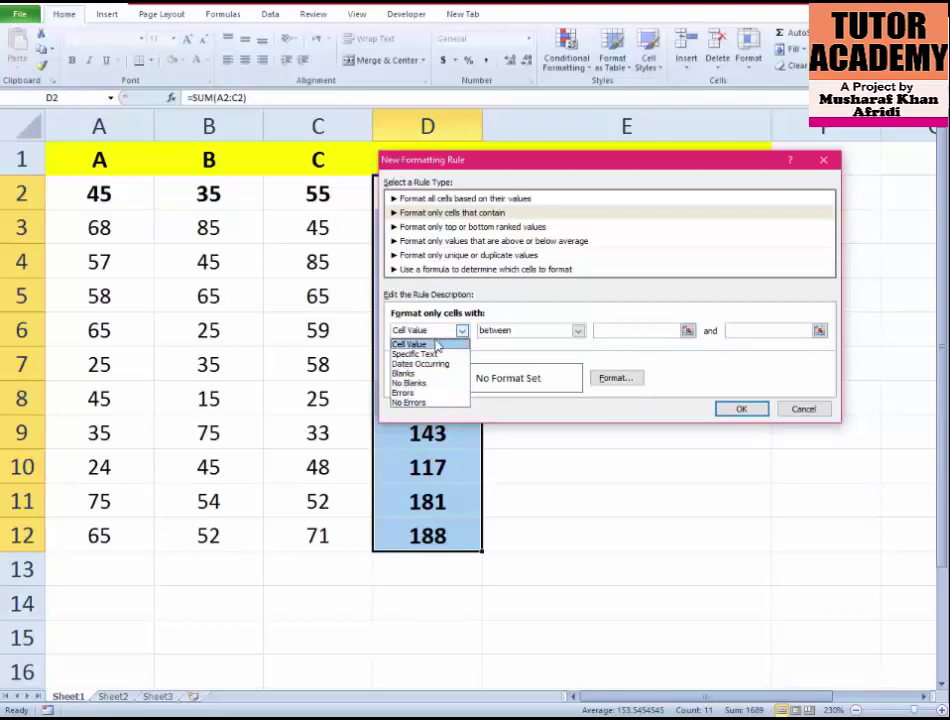
click(436, 343)
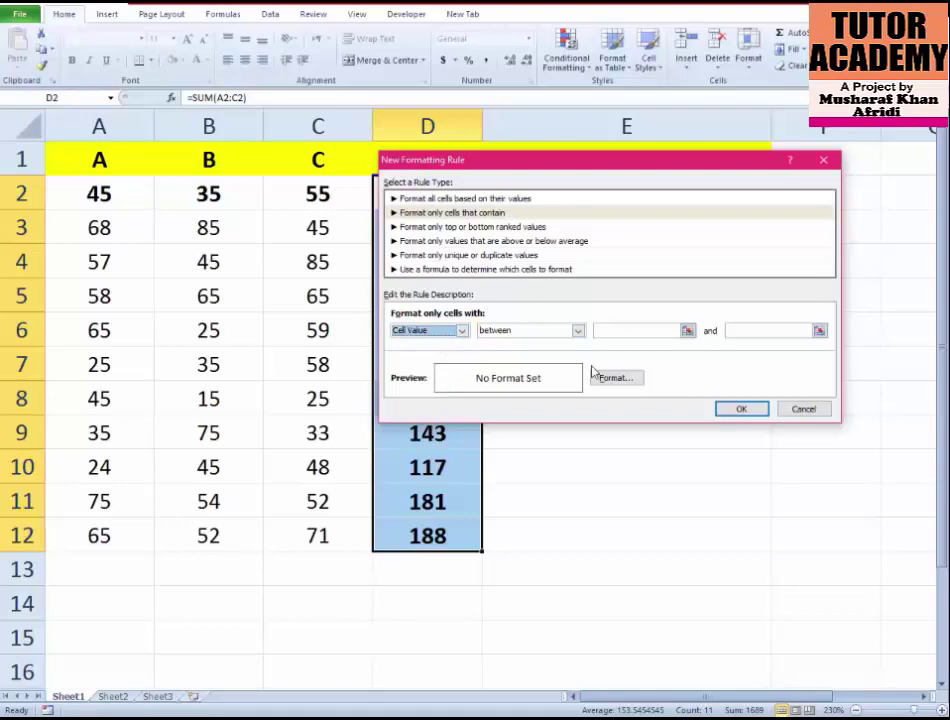
click(801, 409)
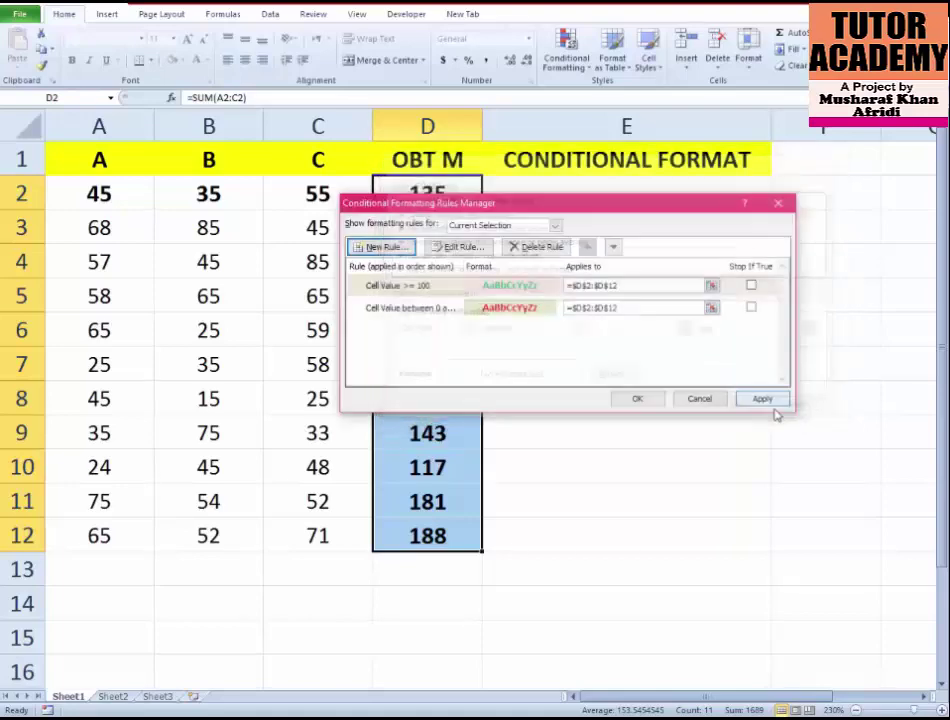
click(638, 399)
- Review the formatted column, then clear all conditional formatting rules from D2:D12
click(196, 399)
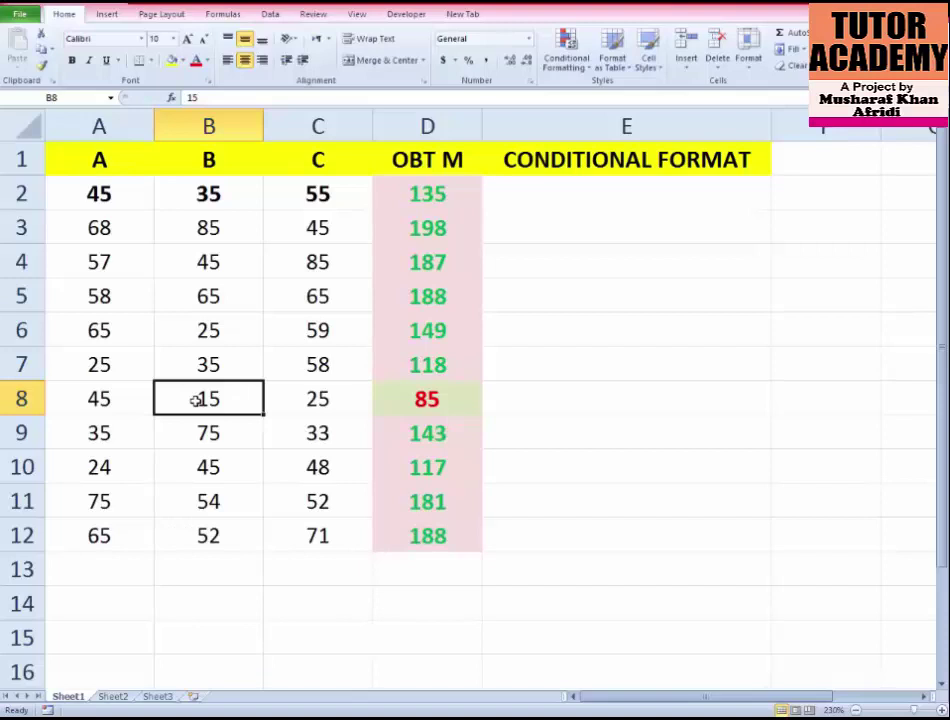
drag(433, 193, 430, 535)
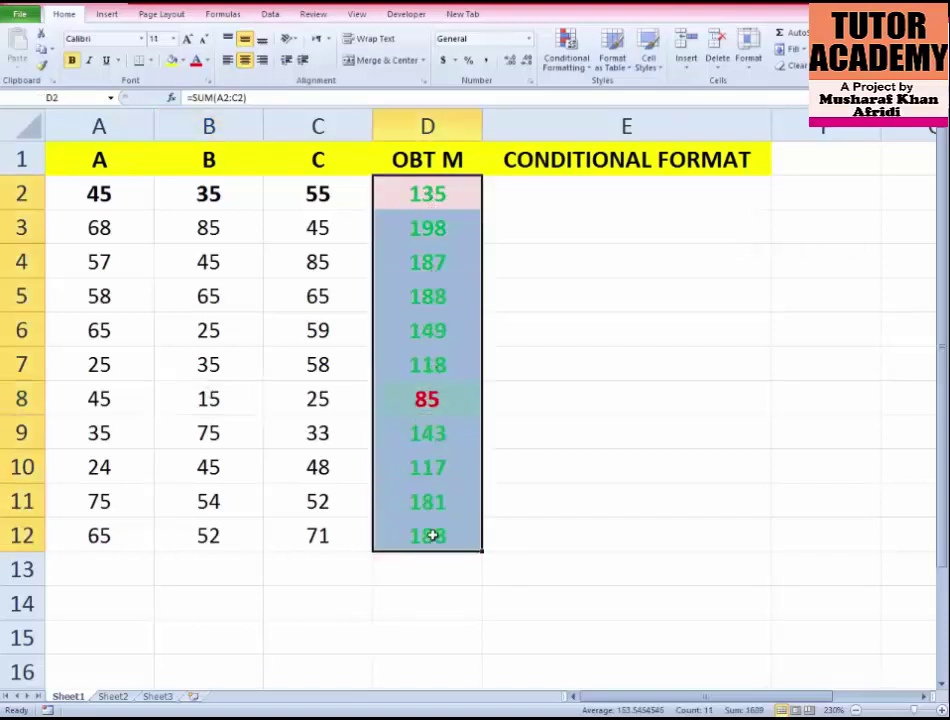
click(567, 62)
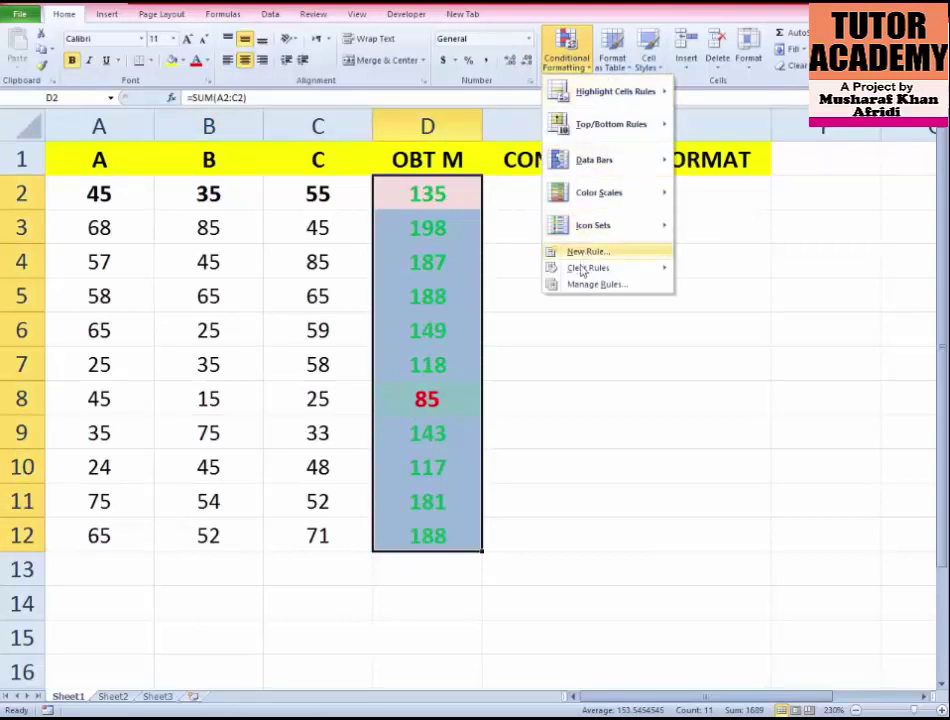
mouse_move(580, 269)
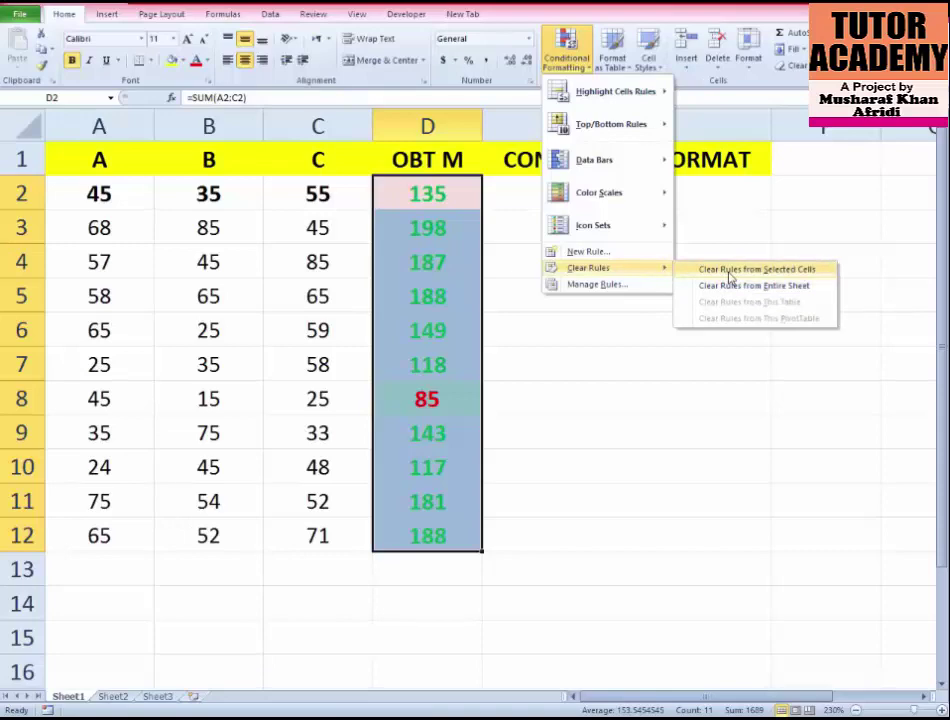
click(731, 276)
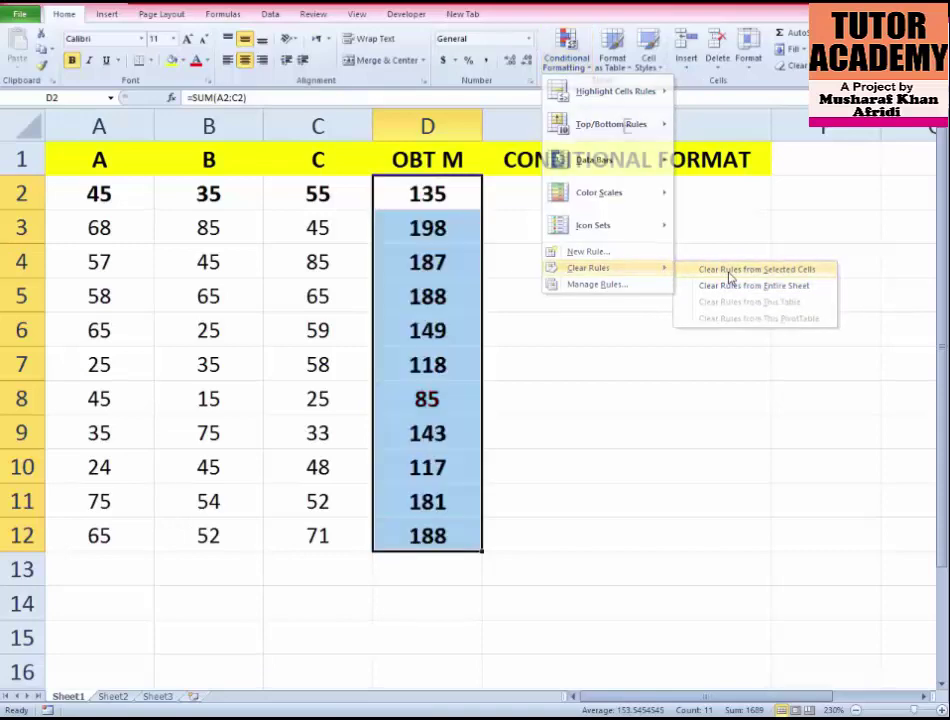
click(566, 45)
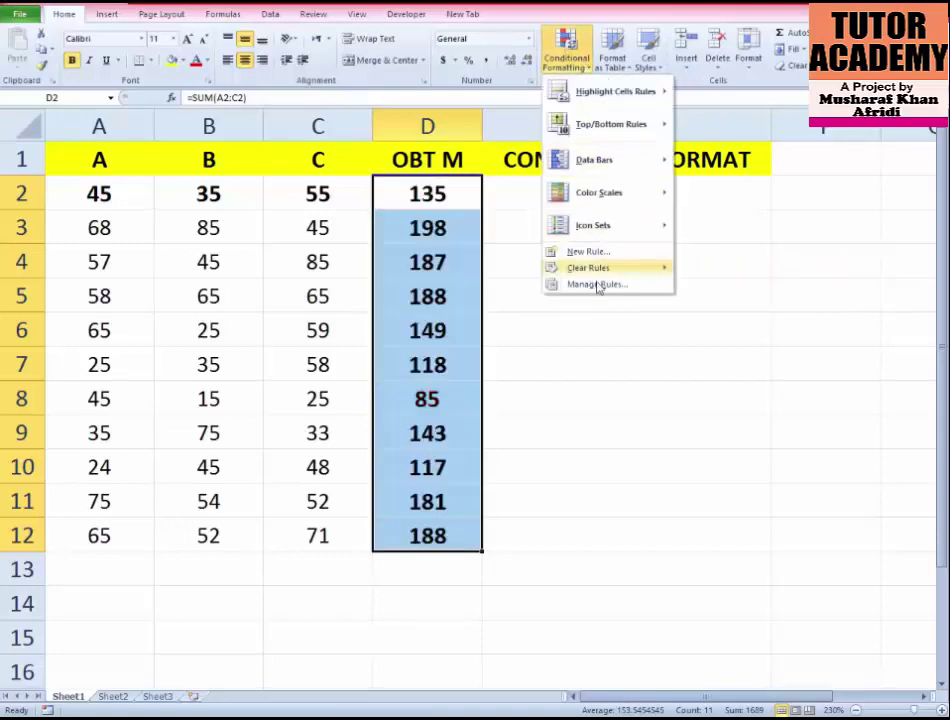
click(531, 193)
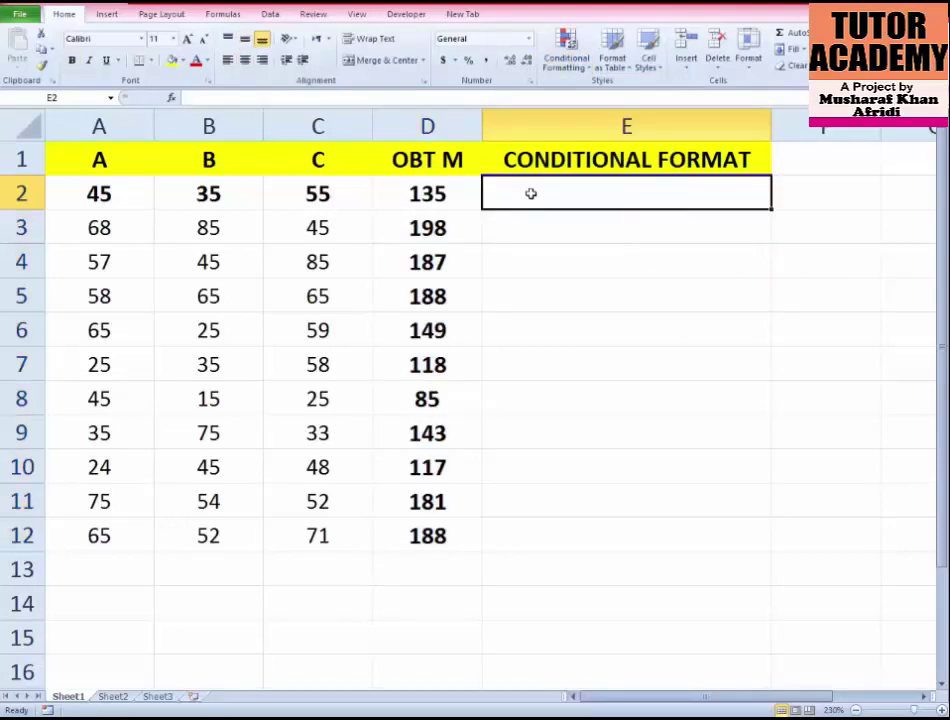